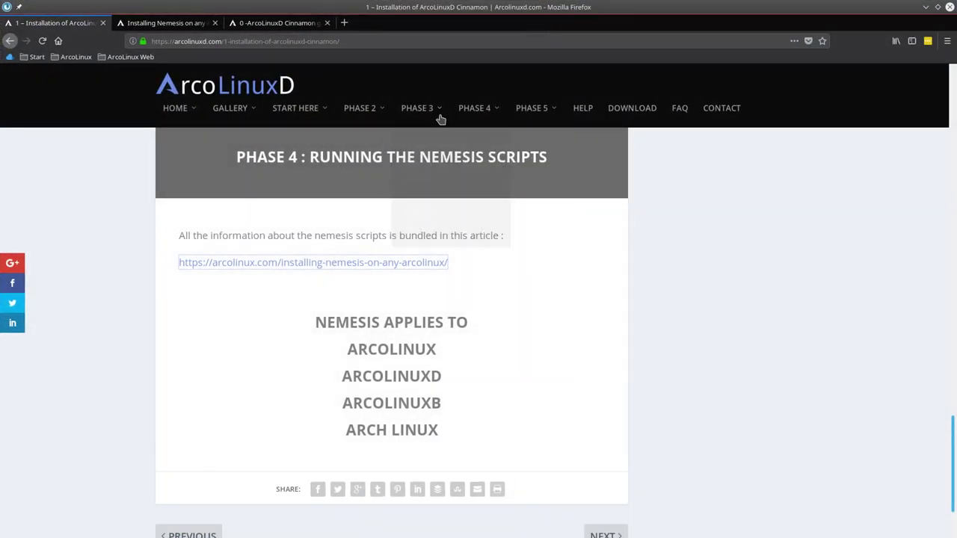
- Open the Installation of ArcoLinuxD Cinnamon article and scroll through it
mouse_move(440, 120)
mouse_move(458, 195)
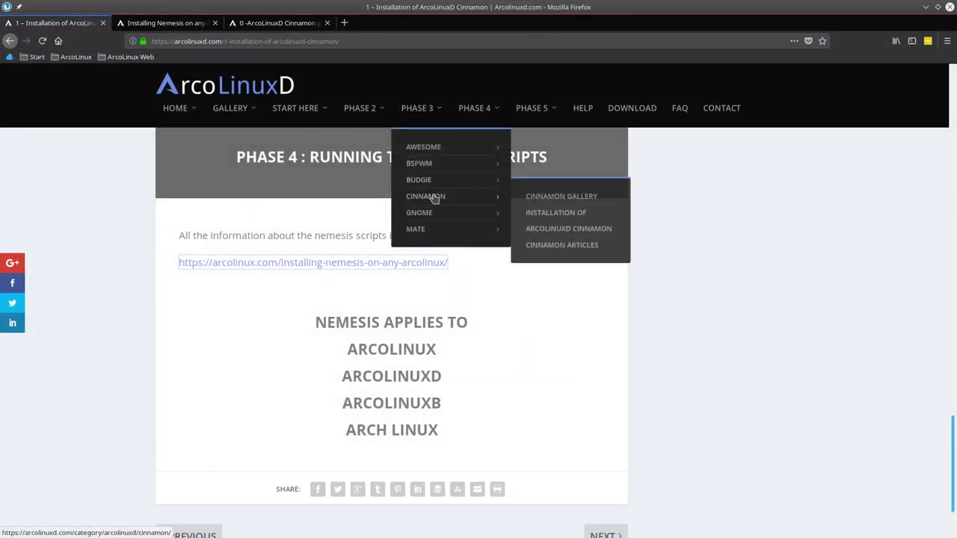
click(554, 213)
scroll(301, 213, down, 3)
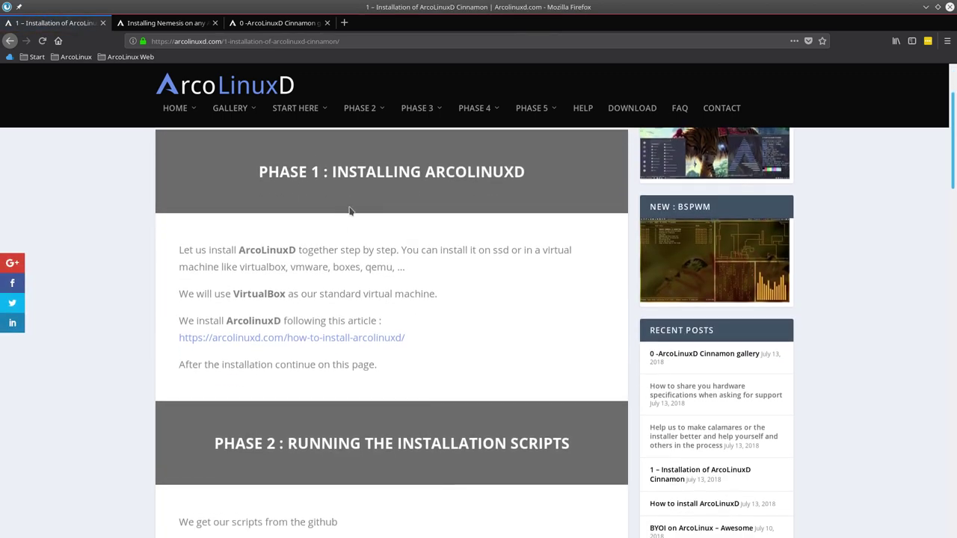
scroll(302, 224, down, 5)
scroll(305, 265, down, 10)
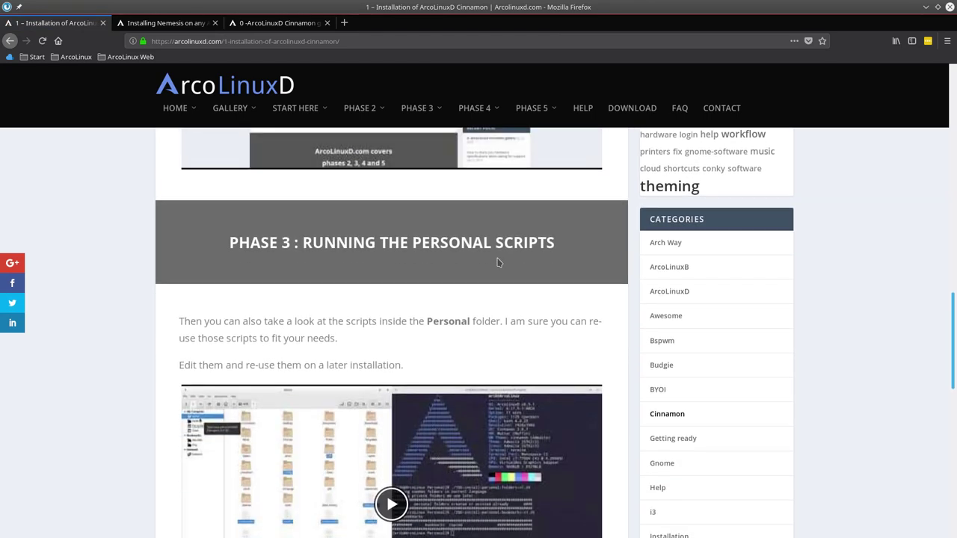
scroll(497, 258, down, 8)
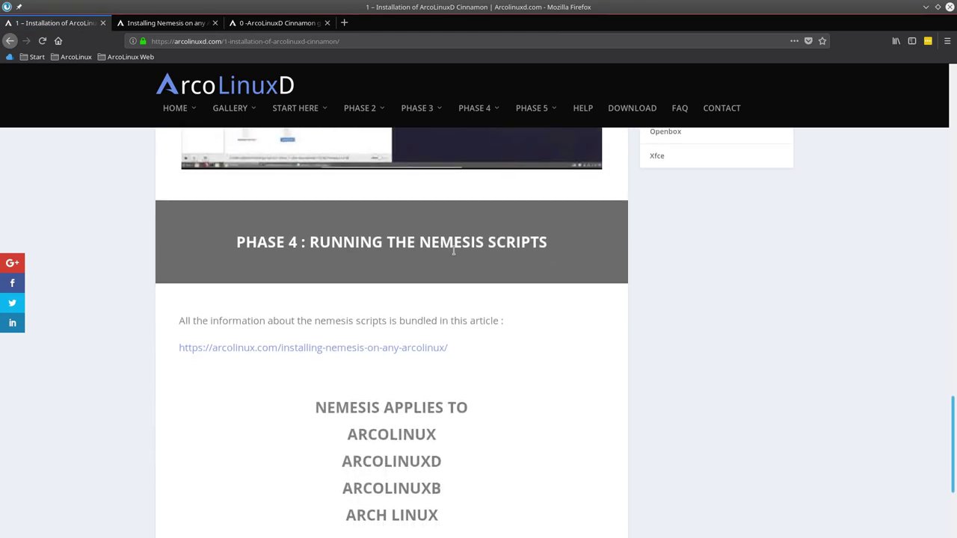
scroll(453, 251, down, 2)
- Read the Installing Nemesis article, then close Firefox
click(391, 261)
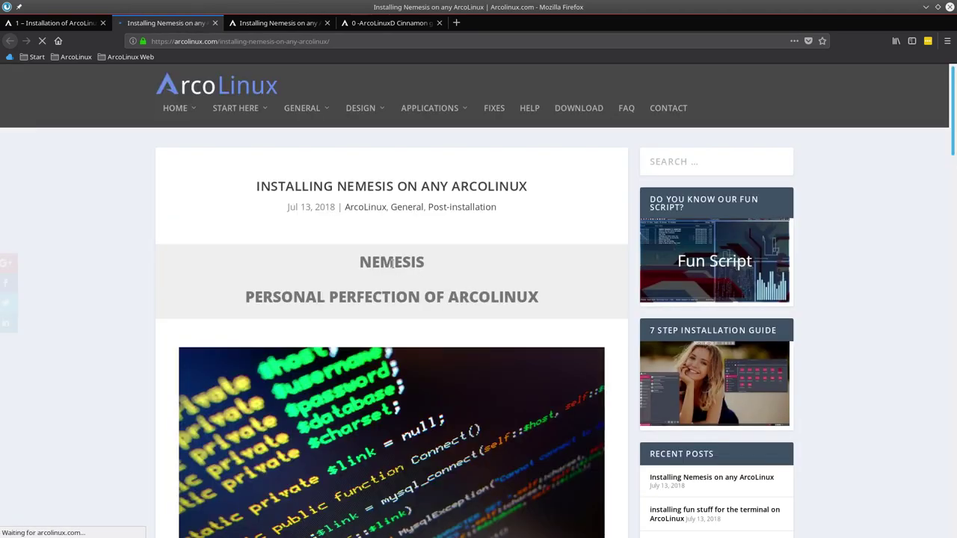
scroll(391, 262, down, 15)
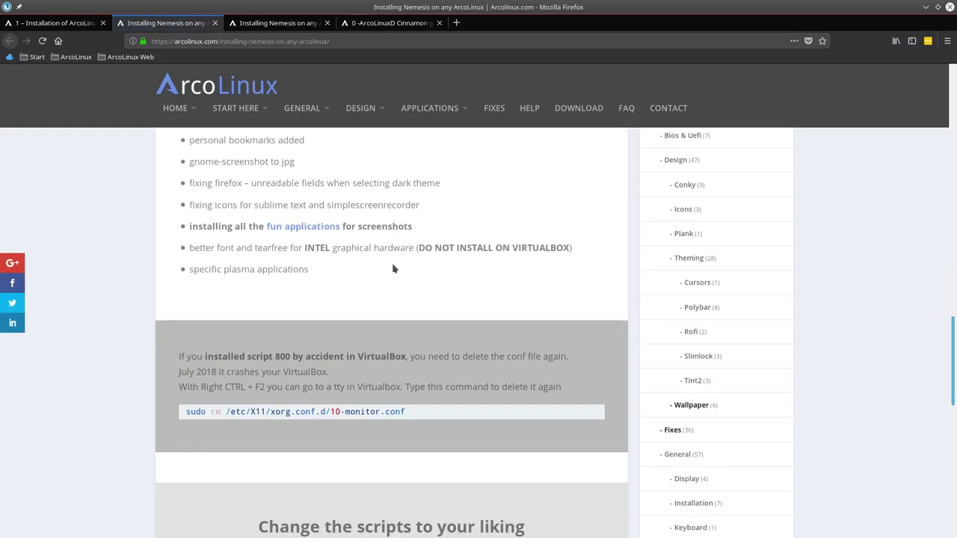
scroll(394, 268, down, 6)
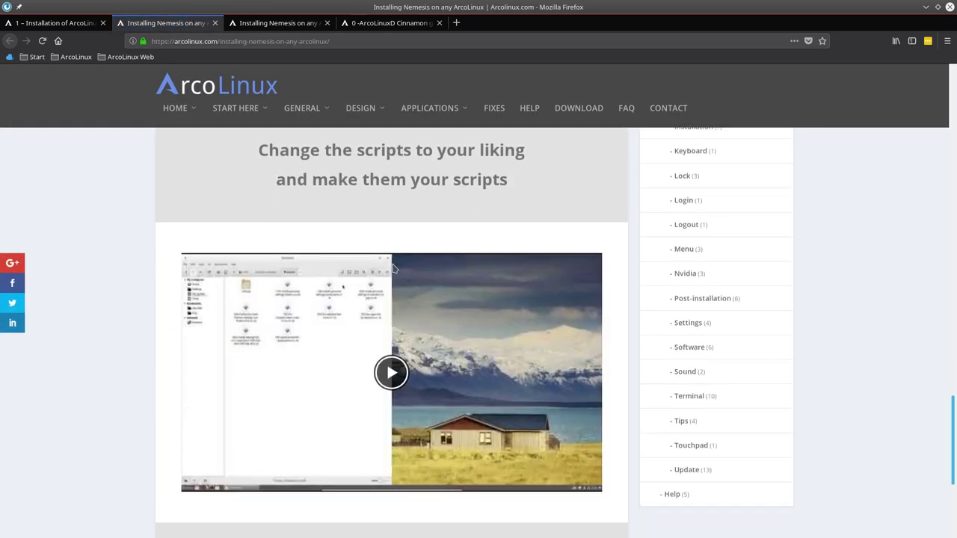
click(950, 7)
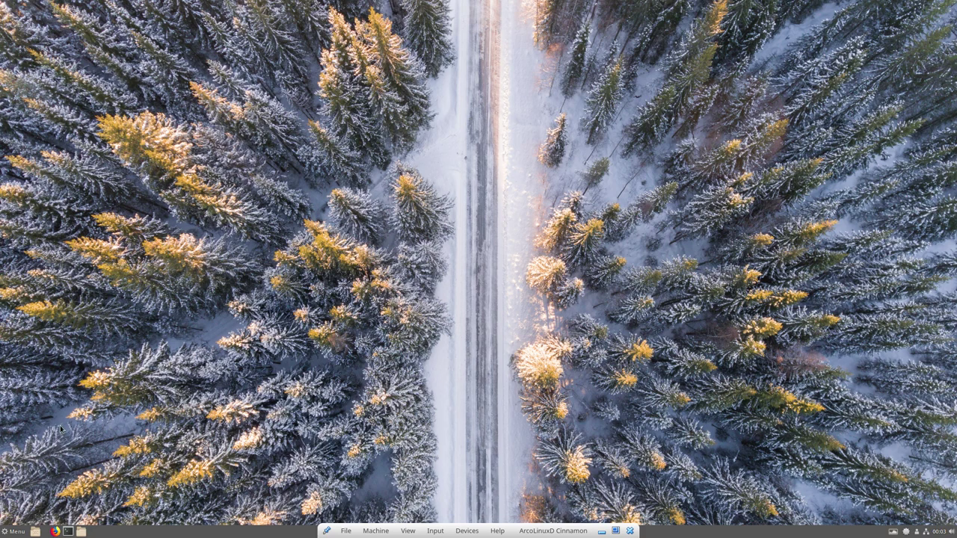
- Change the panel menu's text to 'ArcoLinuxD Cinnamon' and switch on Use a custom icon
right_click(13, 533)
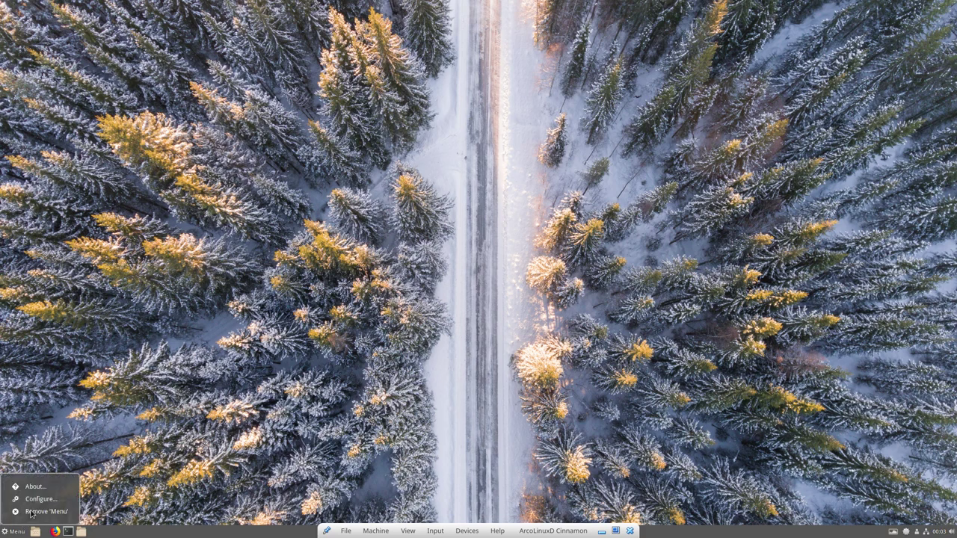
click(39, 498)
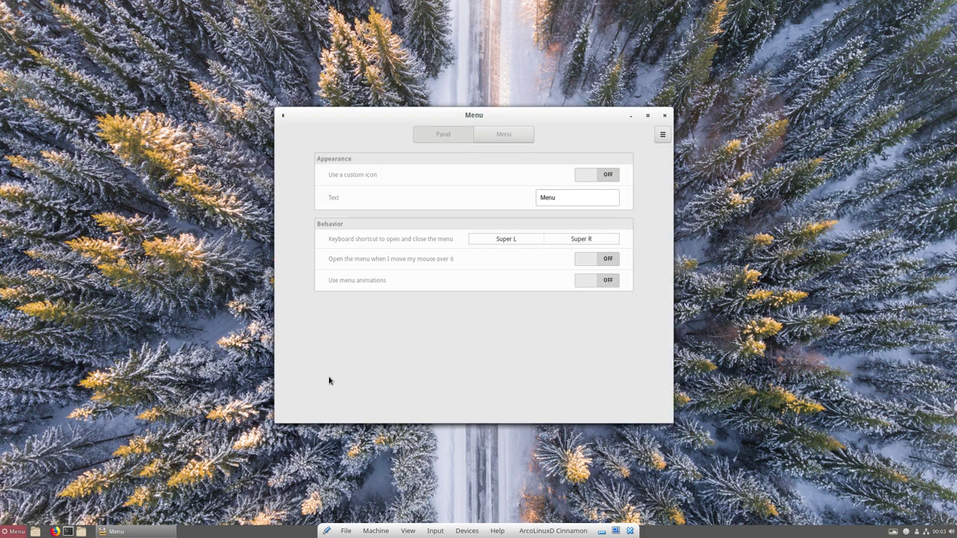
double_click(566, 200)
text(ArcoLin)
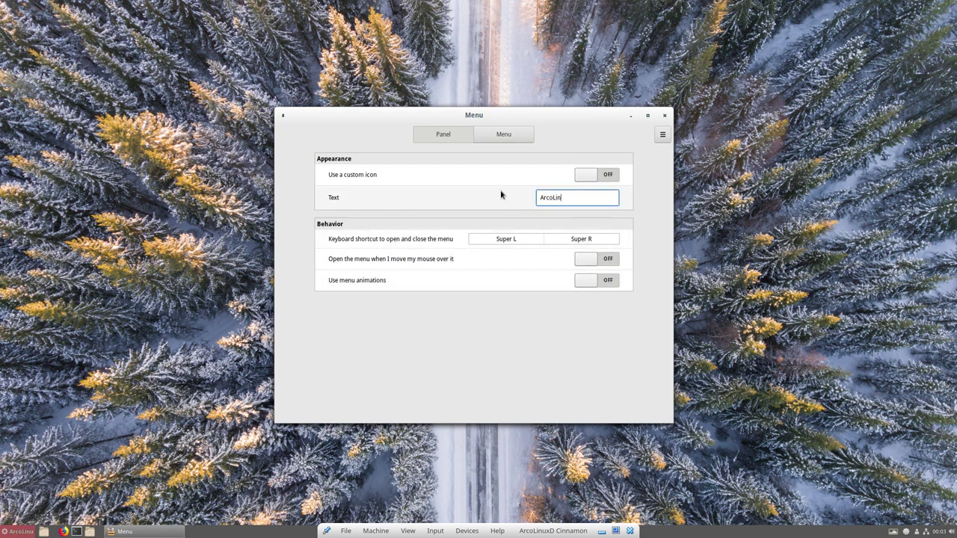
text(uxD )
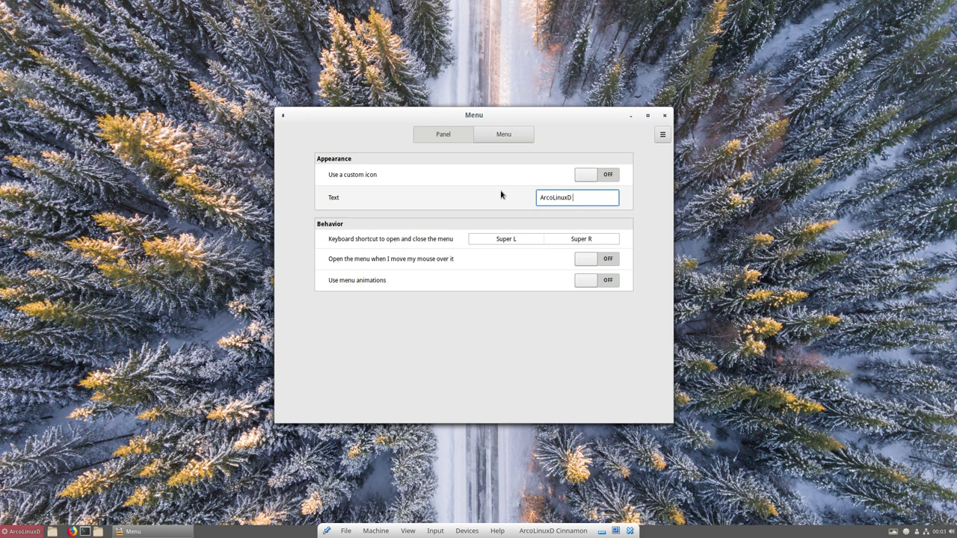
text(Cinnamon)
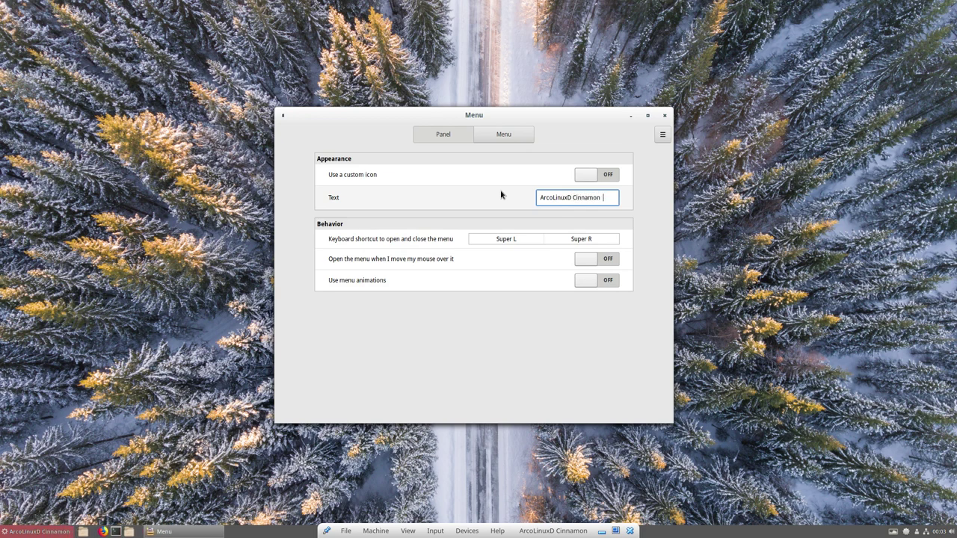
click(609, 178)
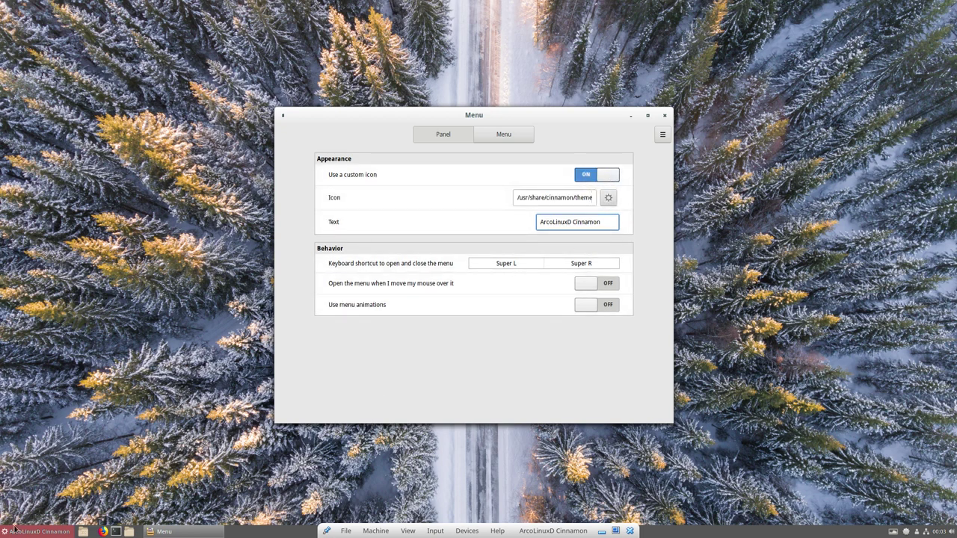
- In the icon chooser, browse from the file system root to /usr/share/icons
click(609, 197)
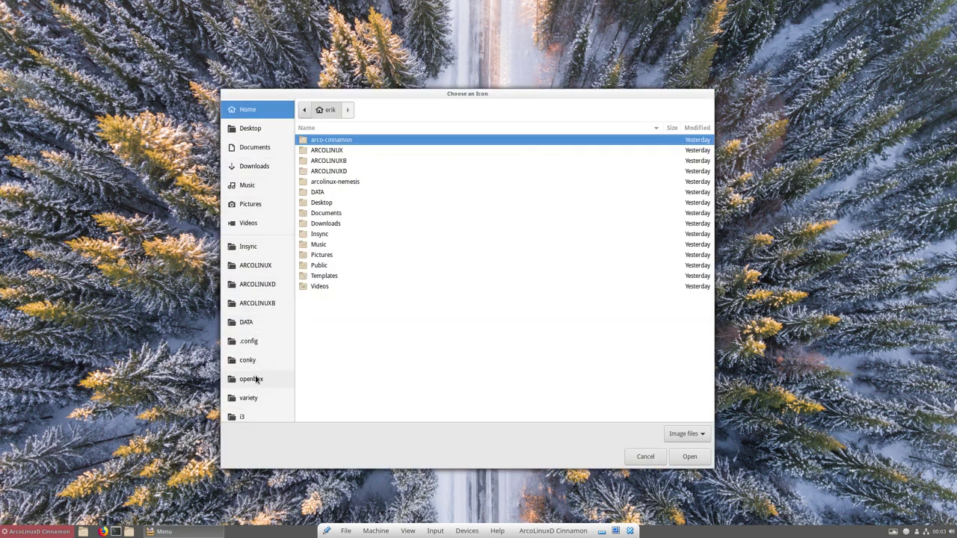
scroll(255, 379, down, 5)
click(259, 413)
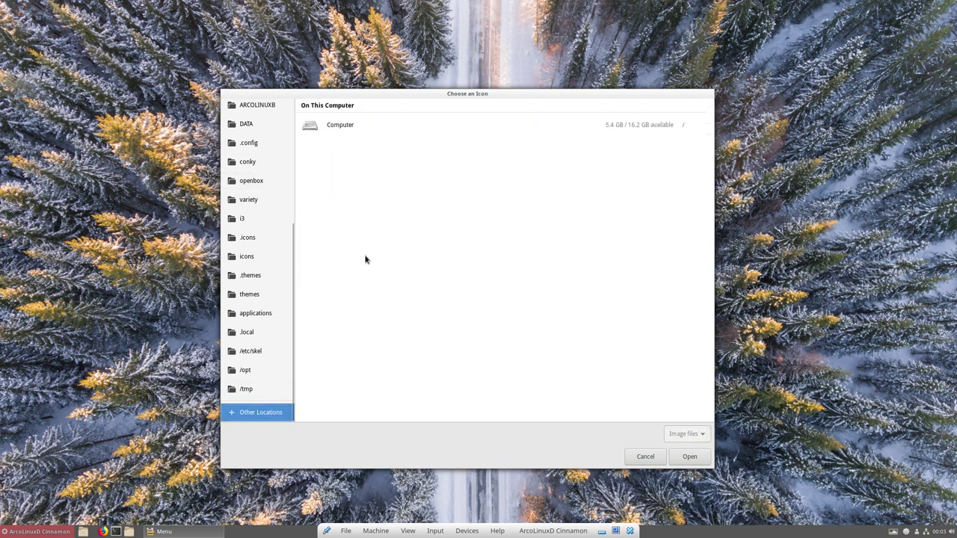
click(345, 127)
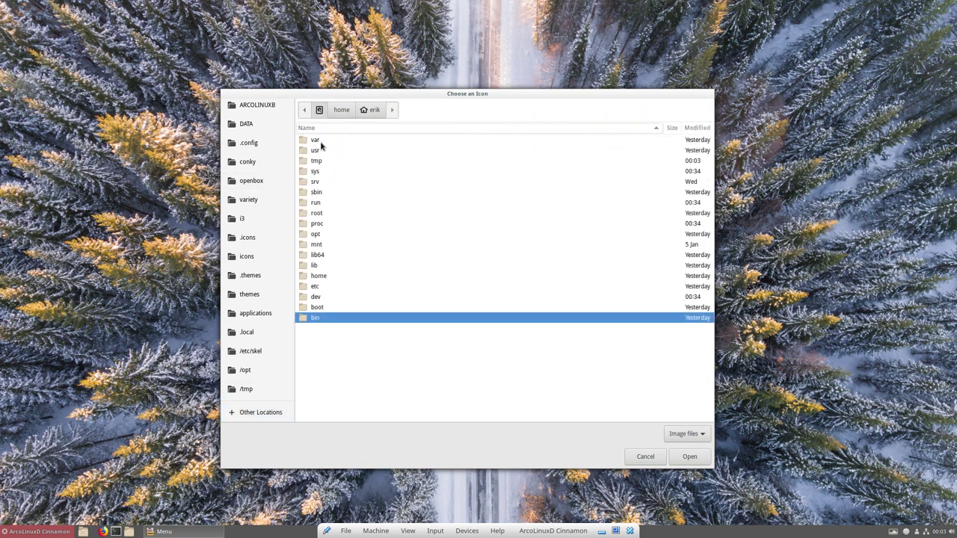
click(308, 129)
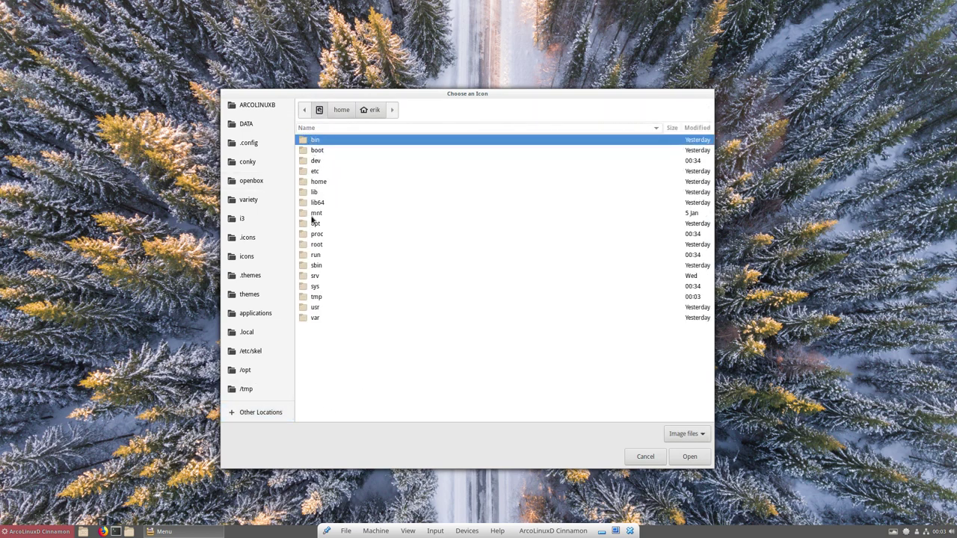
double_click(312, 309)
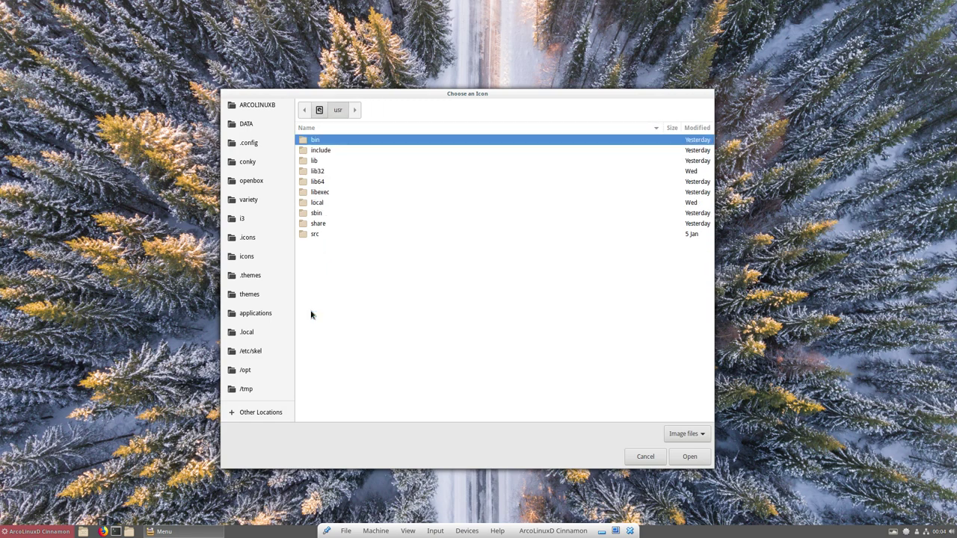
double_click(318, 225)
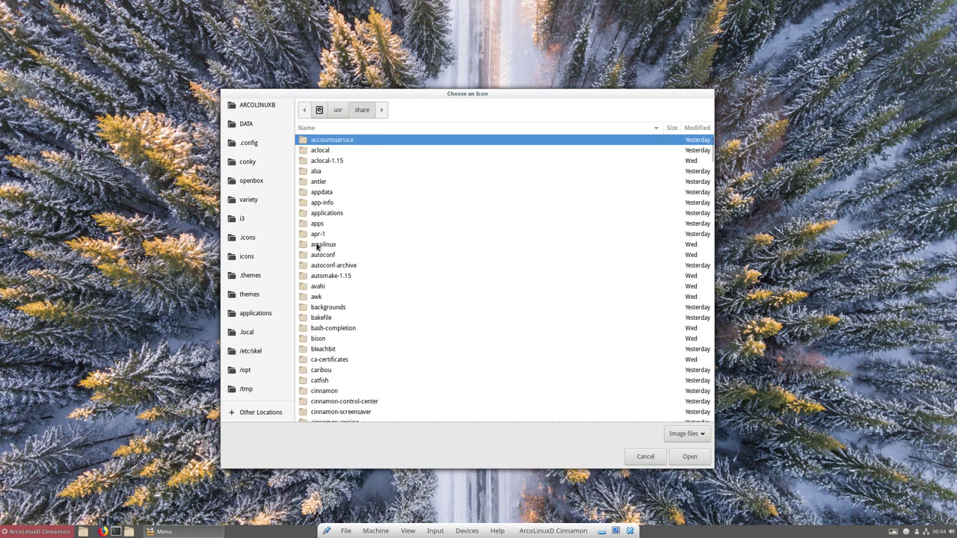
text(icons)
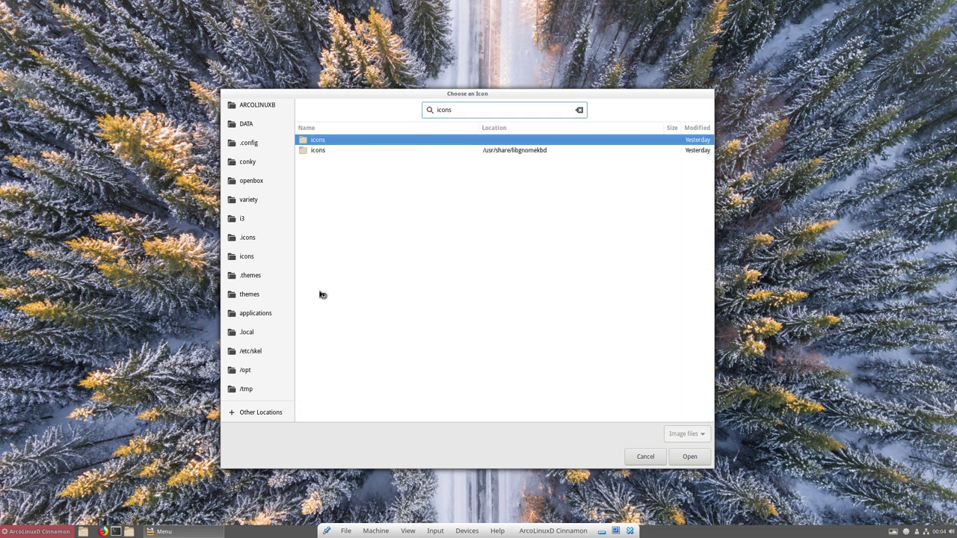
key(Return)
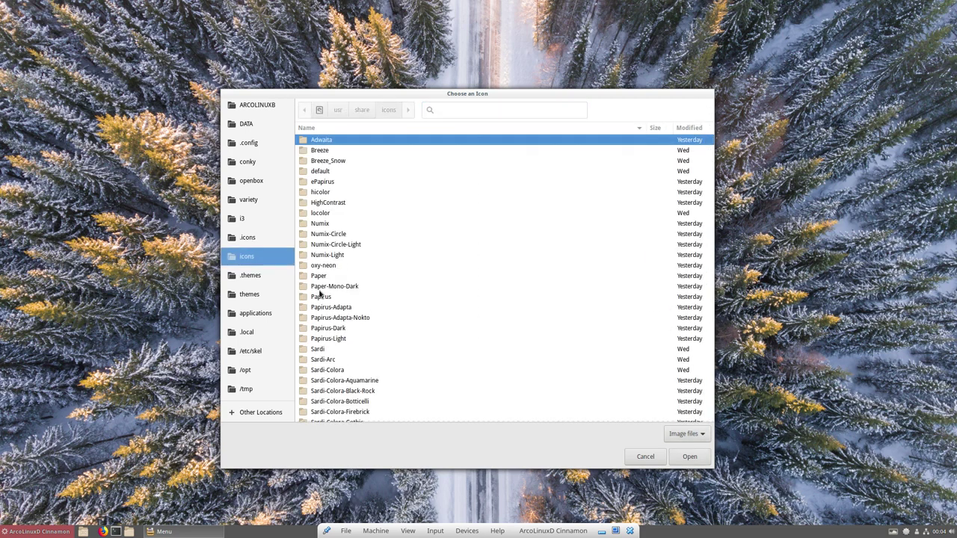
- Open Sardi/scalable/places and preview the start-here icons down to the ArcoLinux logo
double_click(333, 349)
double_click(321, 193)
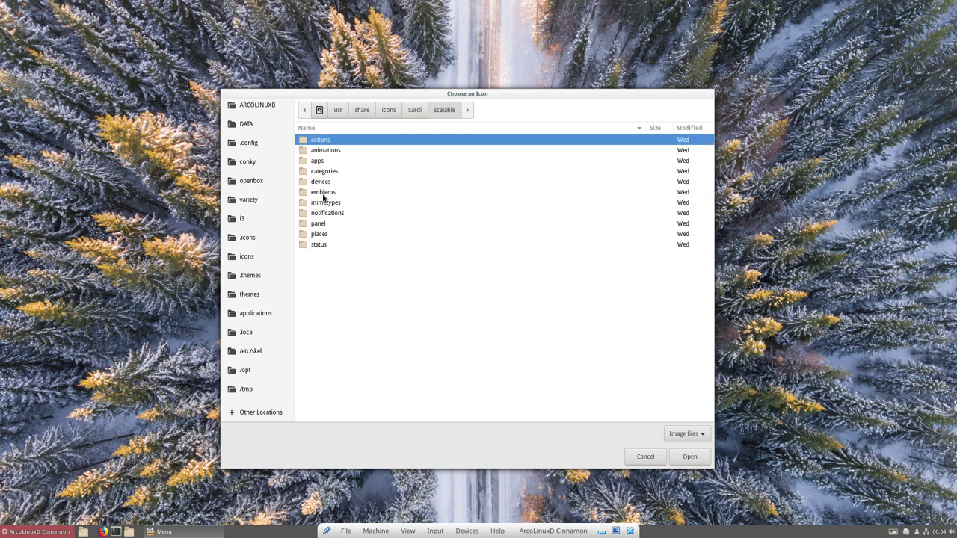
double_click(320, 234)
scroll(327, 265, down, 10)
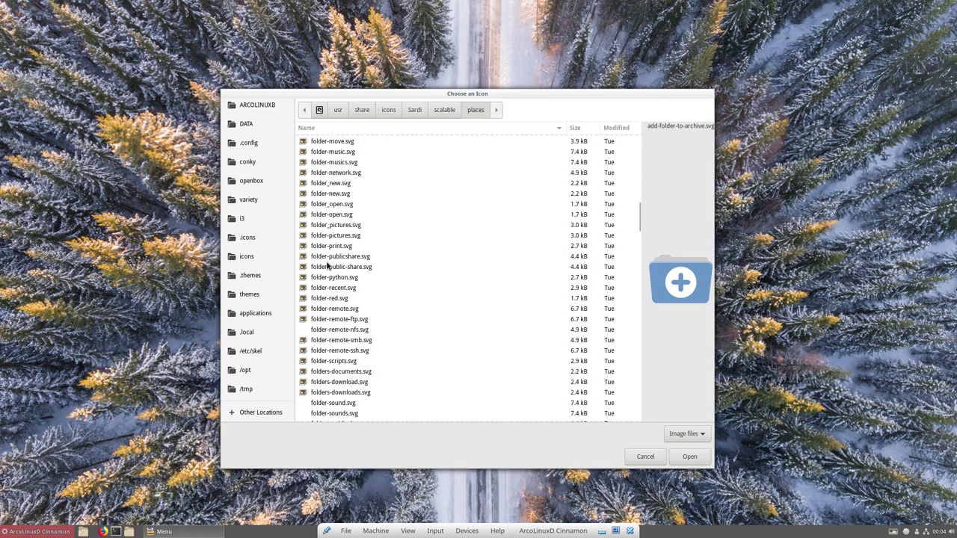
scroll(326, 266, down, 15)
scroll(326, 265, up, 4)
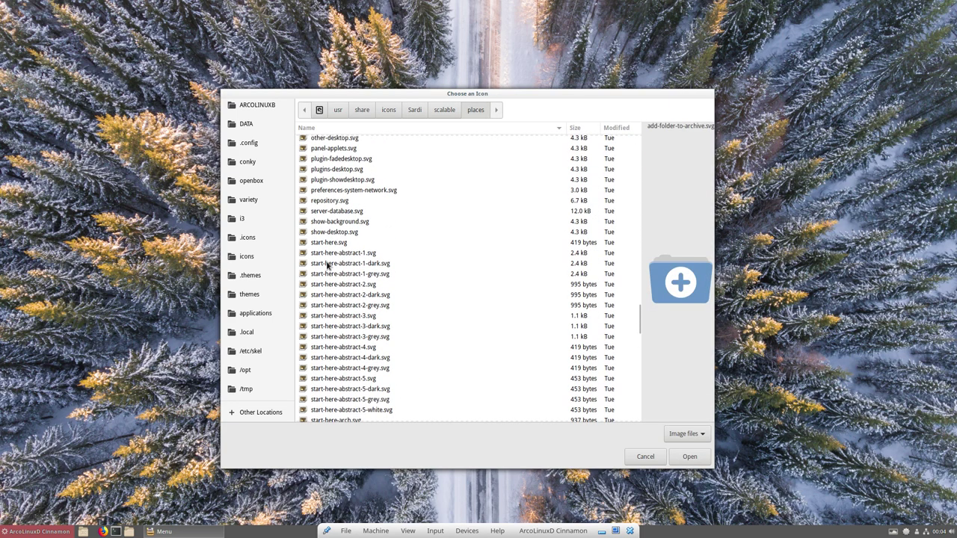
click(335, 245)
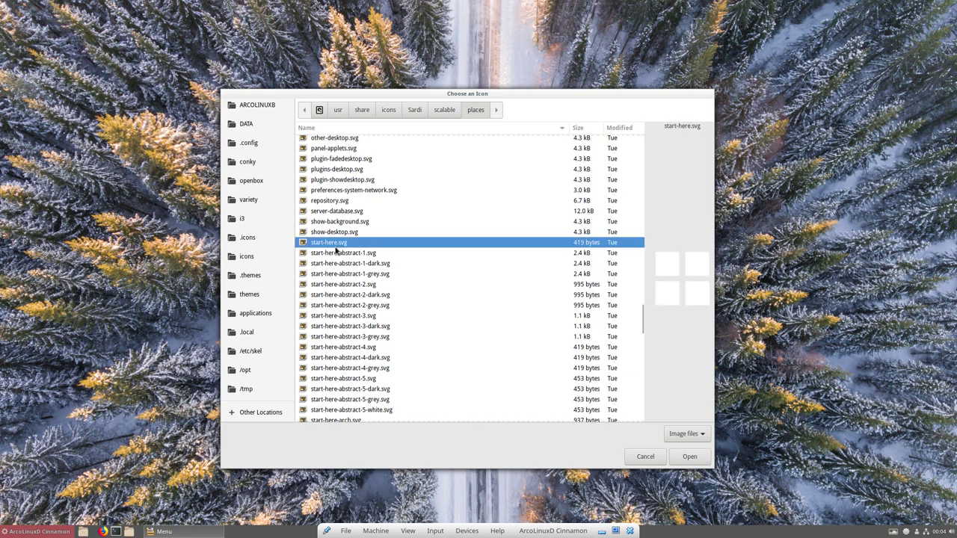
key(Down)
key(Down)
key(Down)
key(Down)
key(Down)
key(Down)
key(Down)
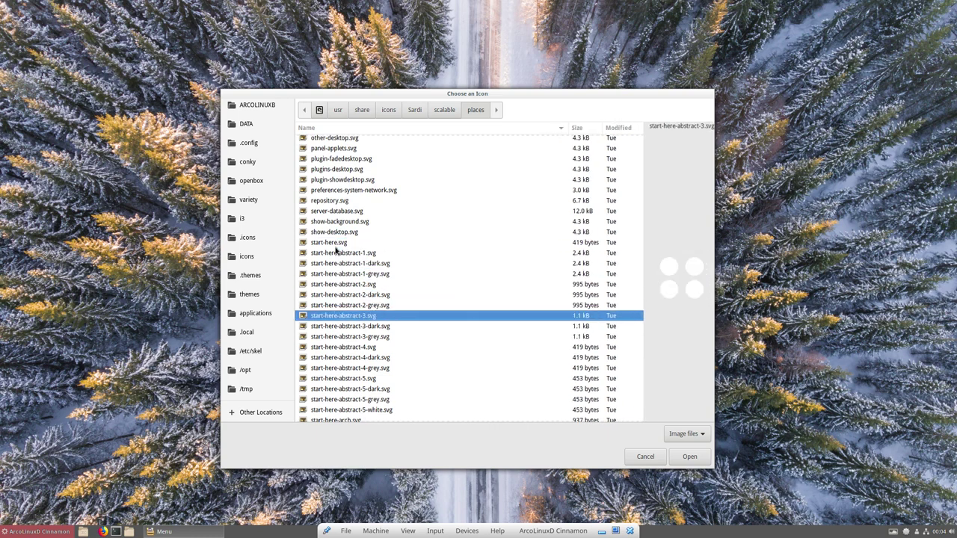
key(Down)
key(Down)
key(Down)
key(Down)
key(Down)
key(Down)
key(Down)
key(Down)
key(Down)
key(Down)
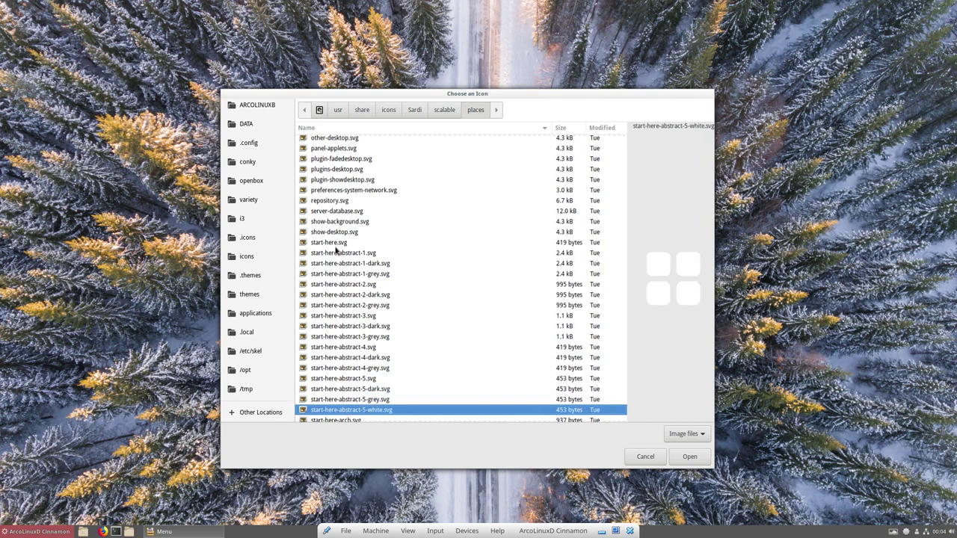
key(Down)
key(Down)
key(Down)
key(Down)
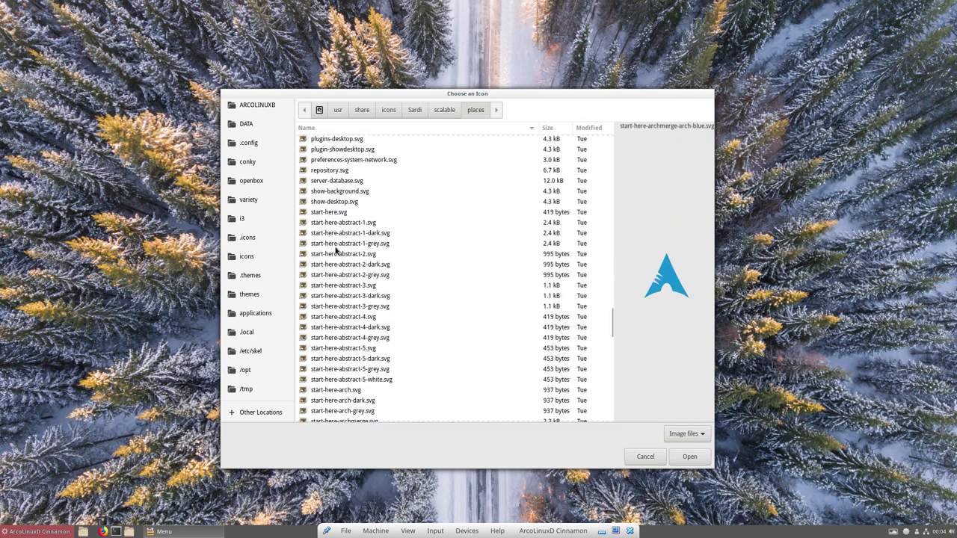
key(Down)
key(Down)
key(Down)
key(Down)
key(Down)
key(Down)
key(Down)
key(Down)
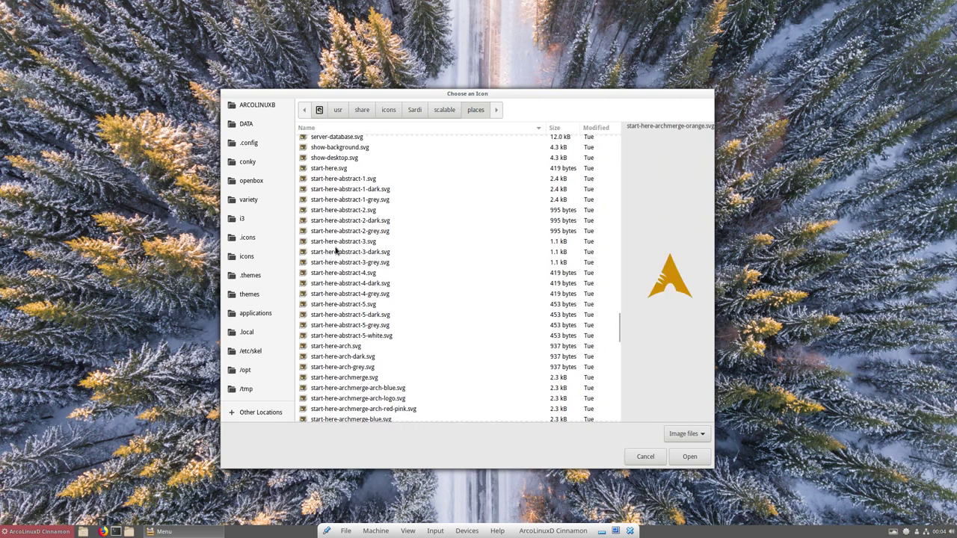
key(Down)
key(Down)
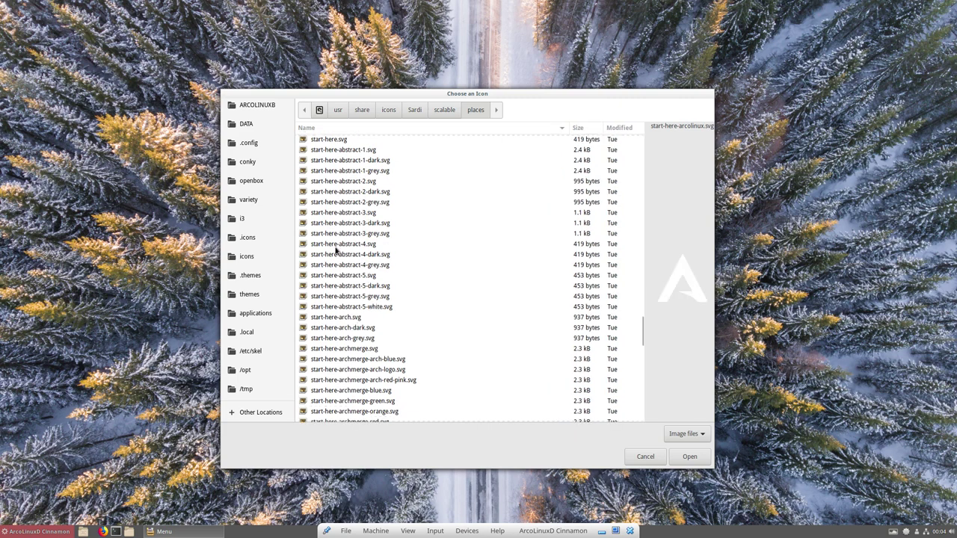
- Apply the ArcoLinux logo as the menu icon and switch off the four Menu layout options
click(691, 456)
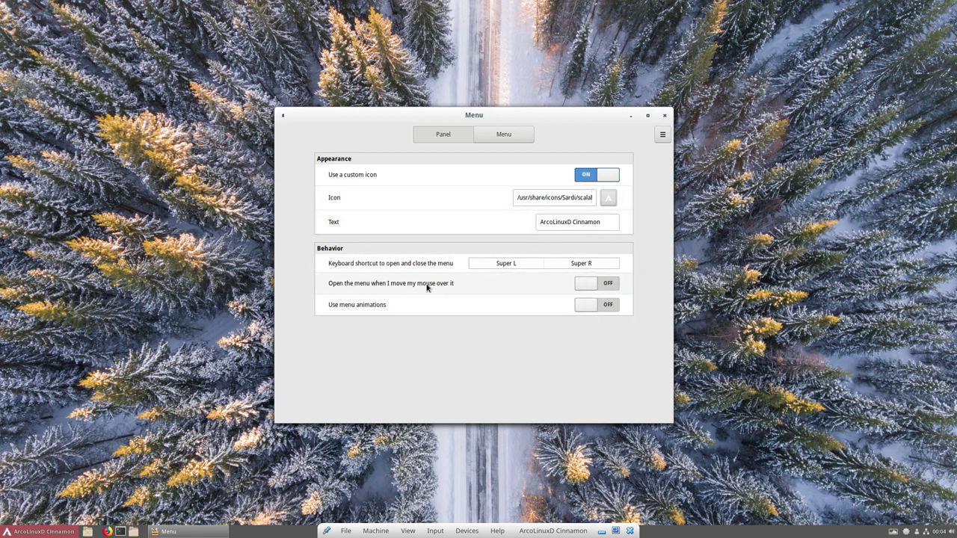
click(518, 136)
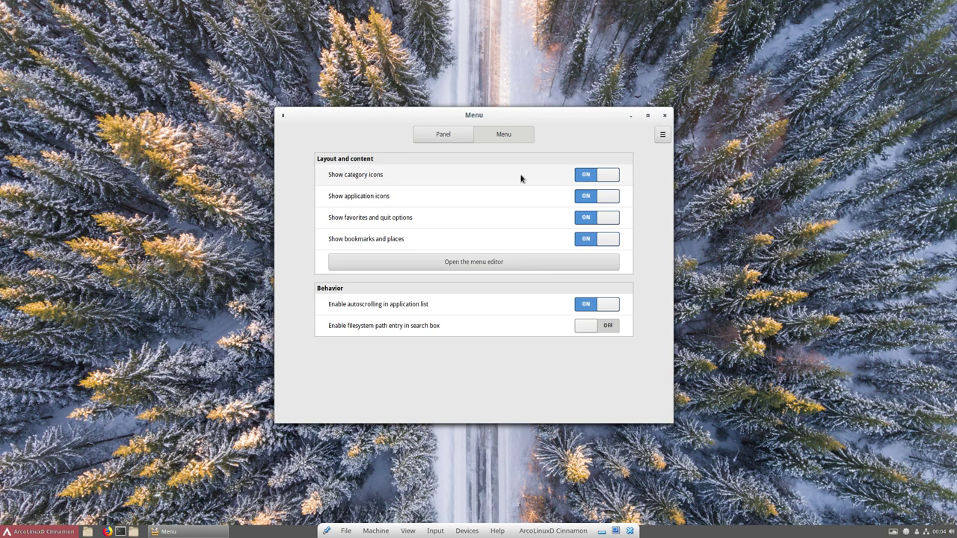
click(584, 177)
click(582, 197)
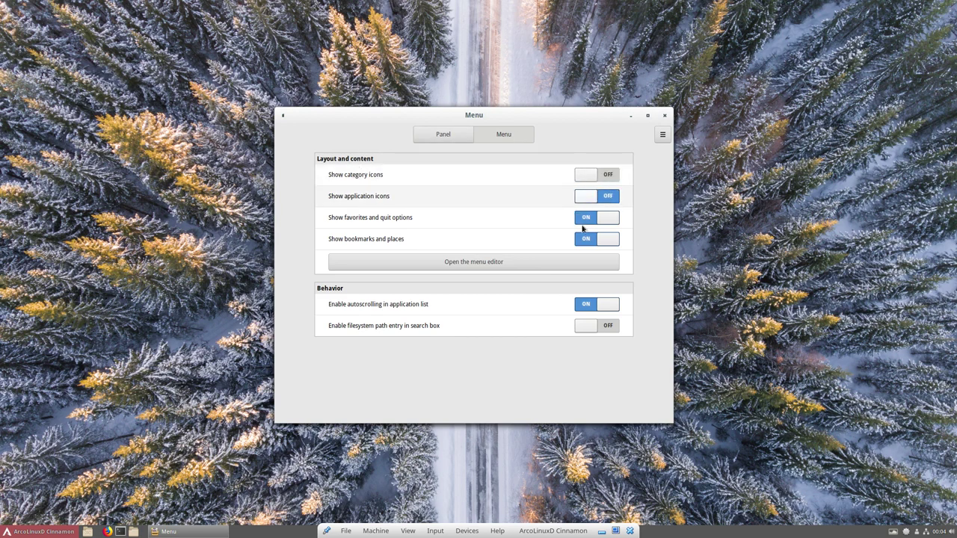
click(586, 218)
click(591, 240)
- Turn all four layout options back on, check the menu, and close its settings
click(610, 241)
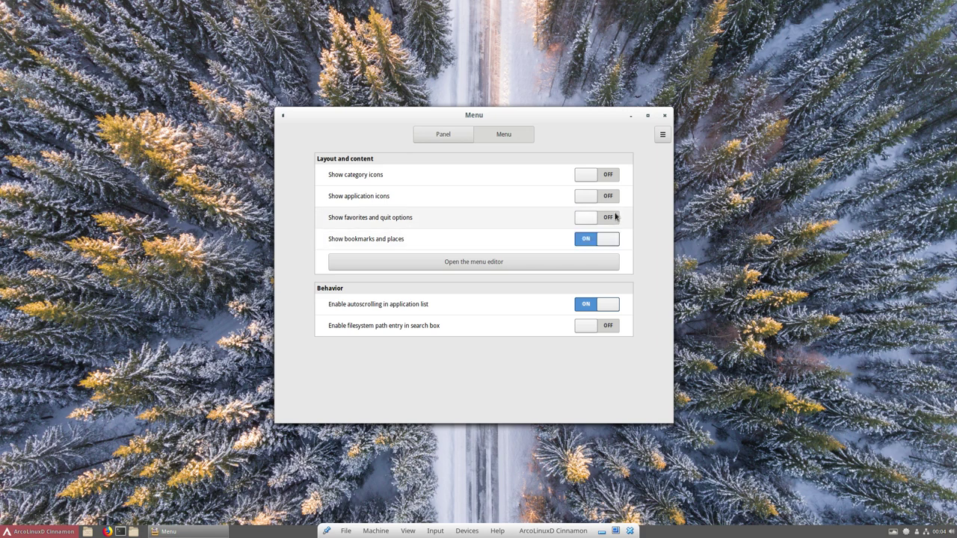
click(615, 217)
click(613, 196)
click(615, 177)
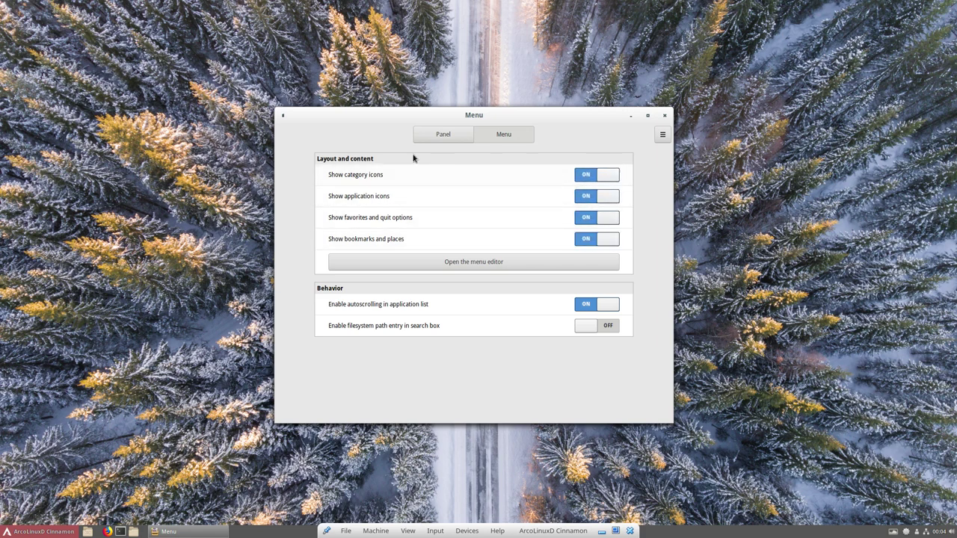
click(27, 536)
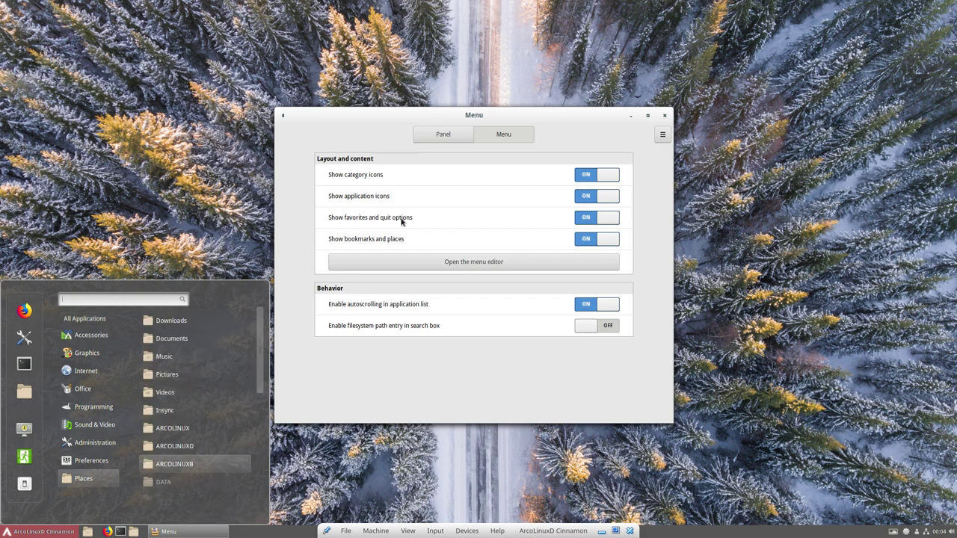
click(664, 117)
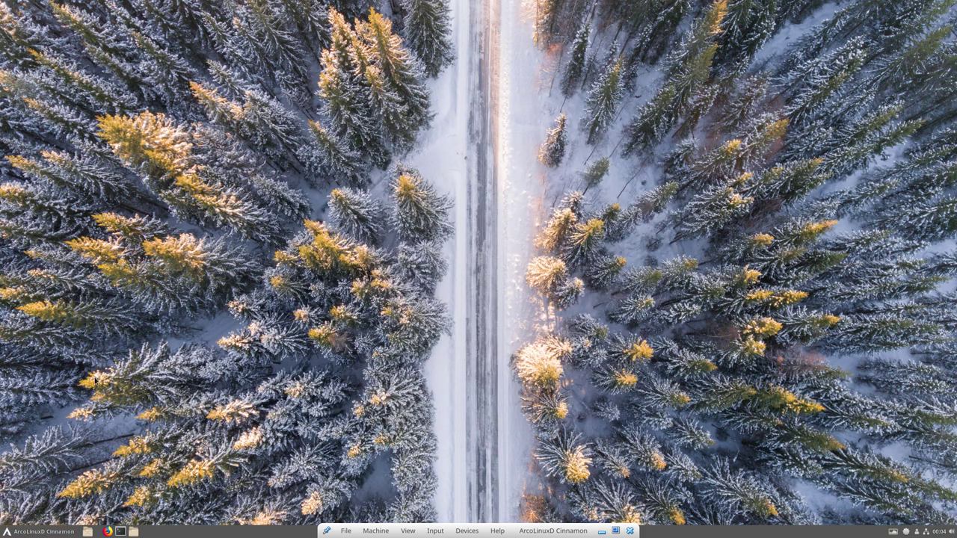
- Launch System Settings from the application menu
click(33, 532)
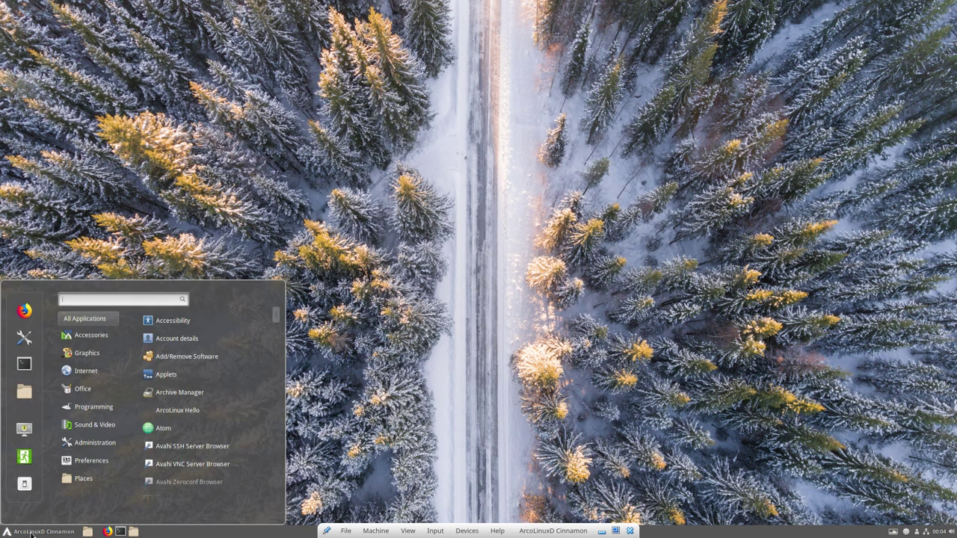
click(24, 339)
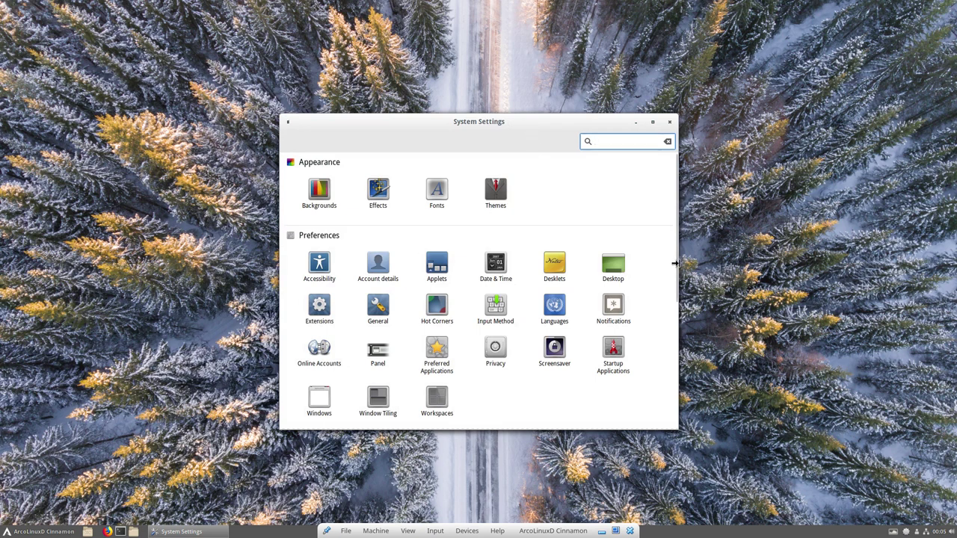
scroll(677, 277, down, 5)
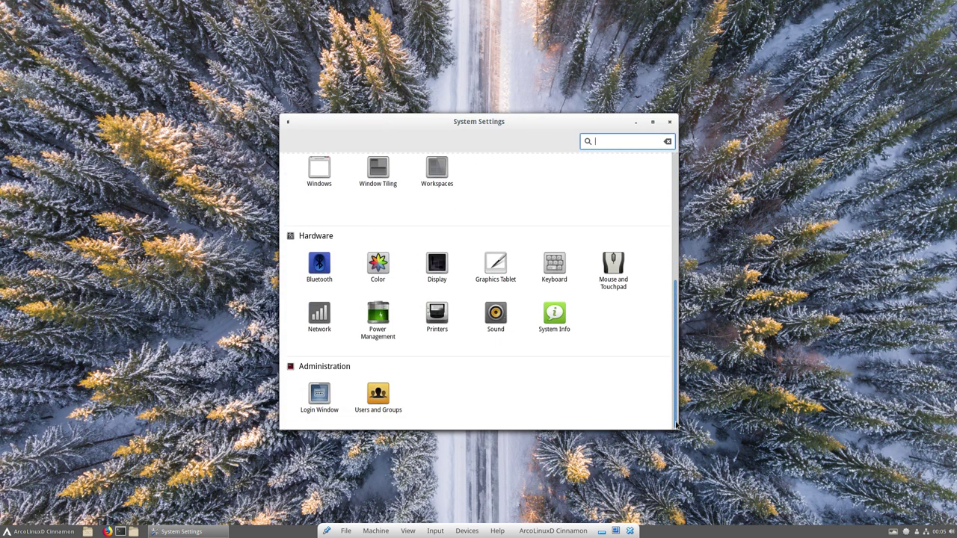
scroll(677, 277, up, 5)
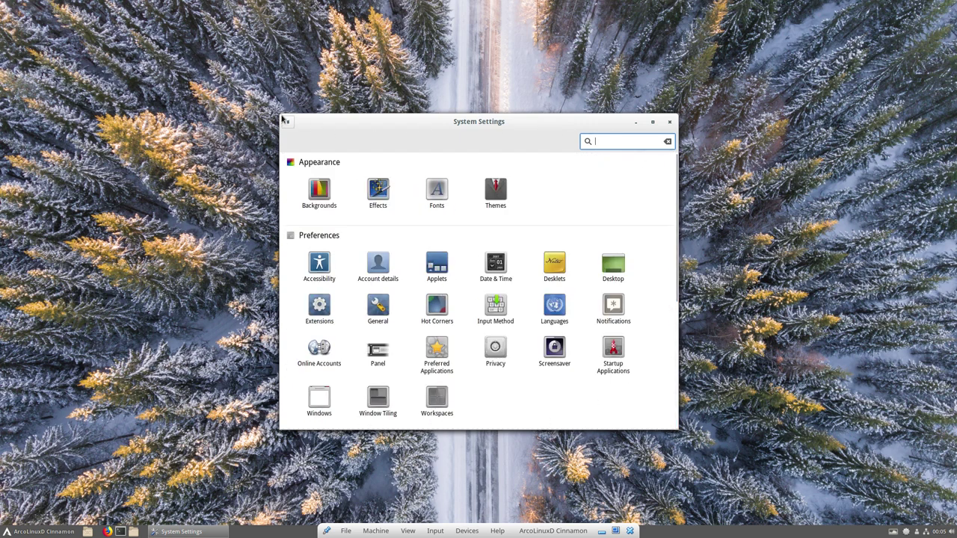
- Resize and reposition the System Settings window to show the Administration section
drag(284, 120, 46, 3)
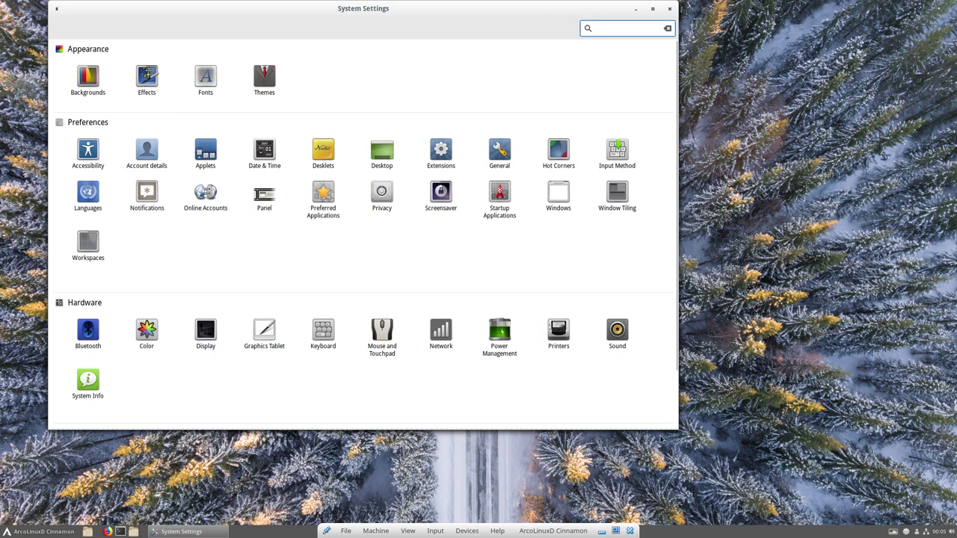
drag(678, 431, 782, 436)
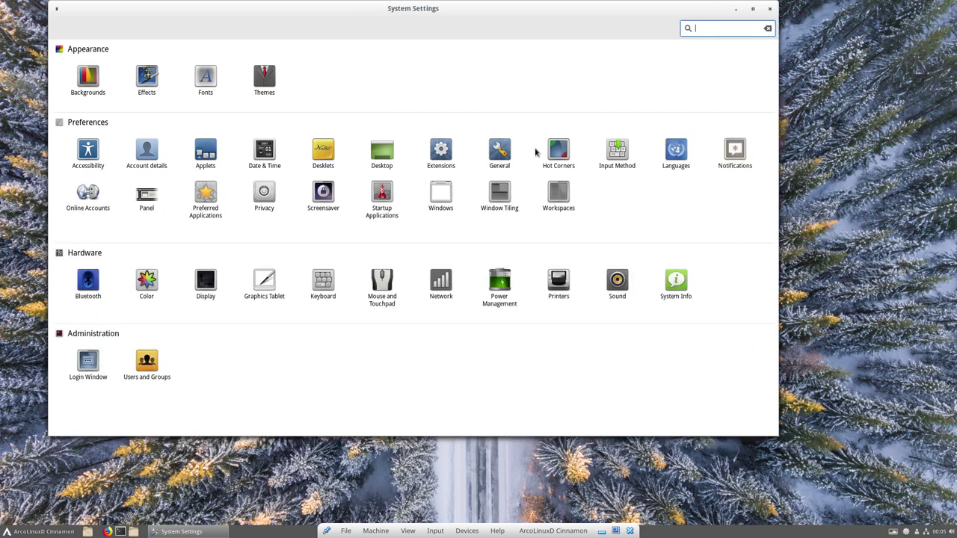
drag(433, 9, 539, 52)
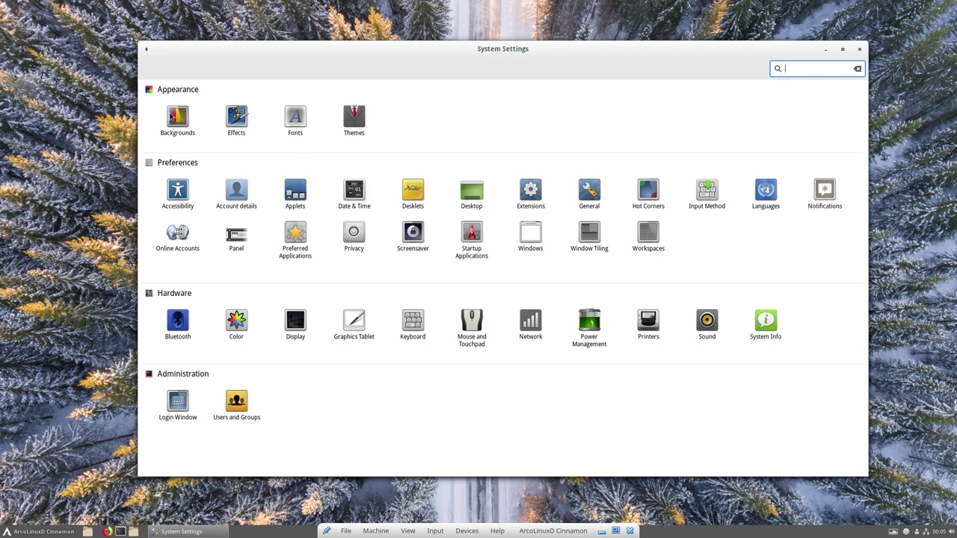
click(171, 116)
click(177, 107)
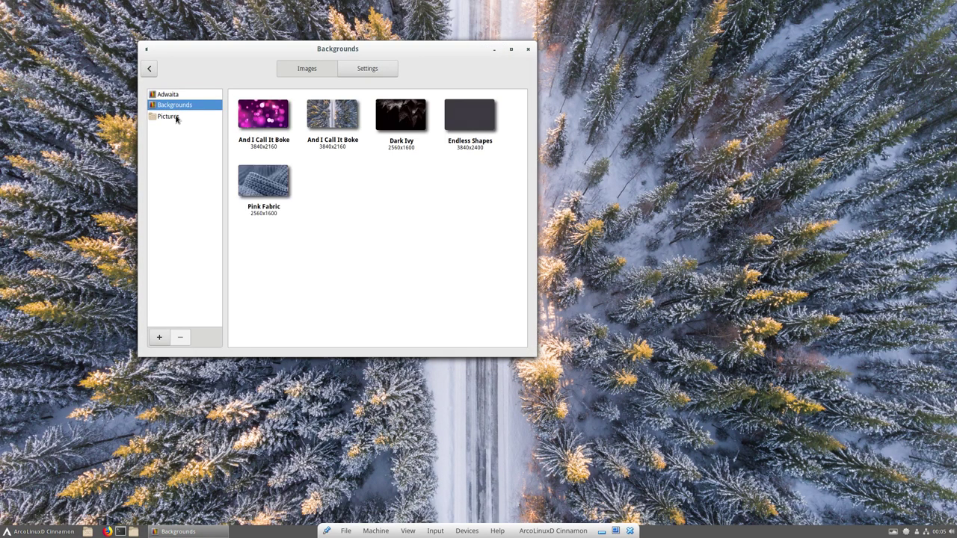
click(177, 117)
click(176, 98)
click(151, 69)
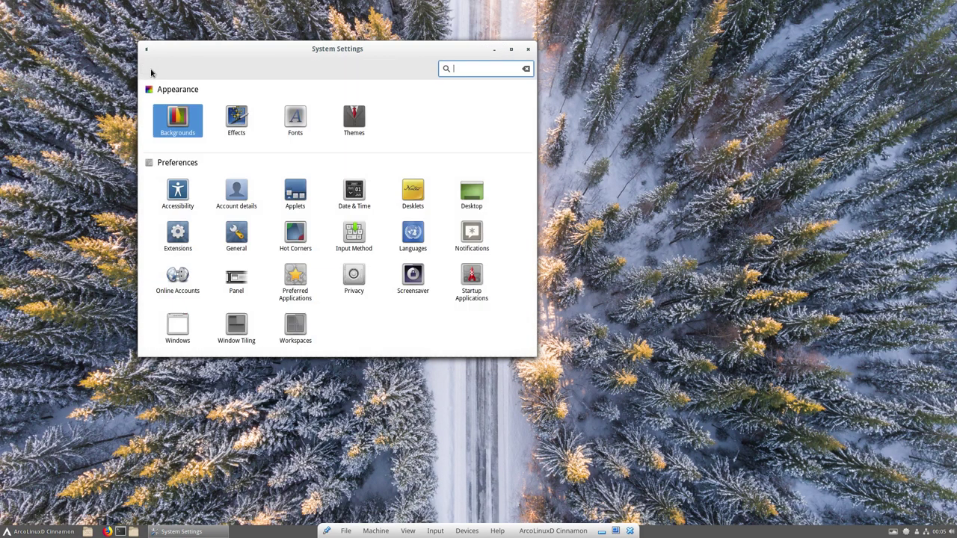
click(891, 533)
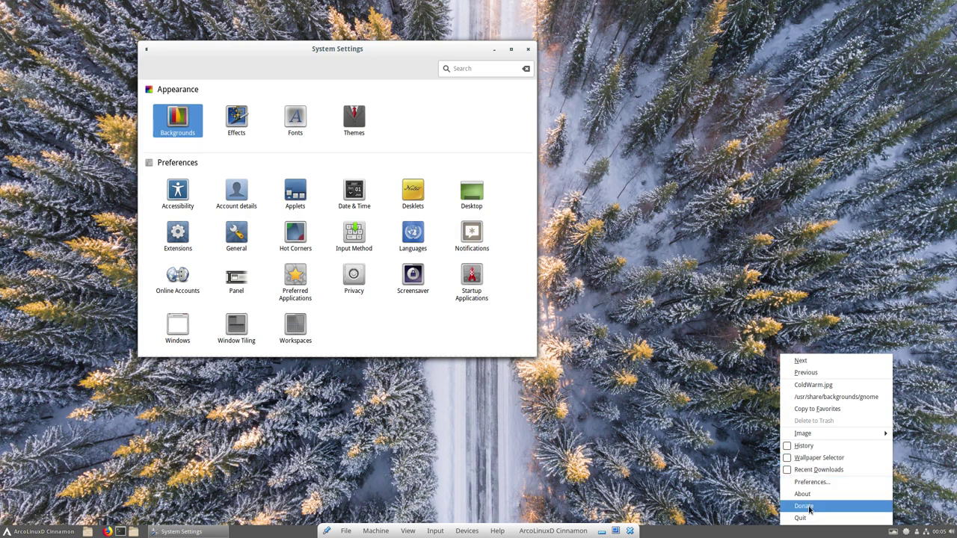
click(416, 122)
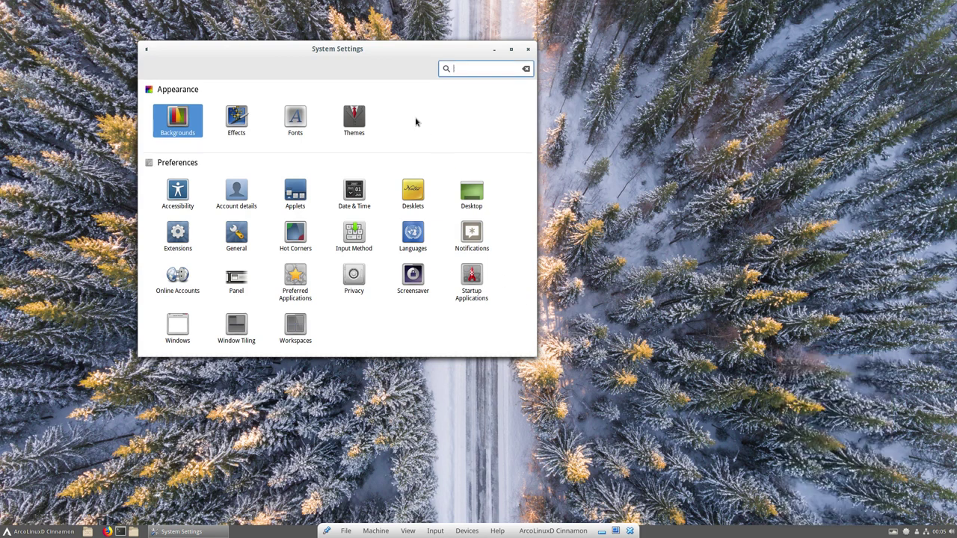
- Leave the Effects style unchanged, switch on Customize settings, then go to Fonts
click(246, 116)
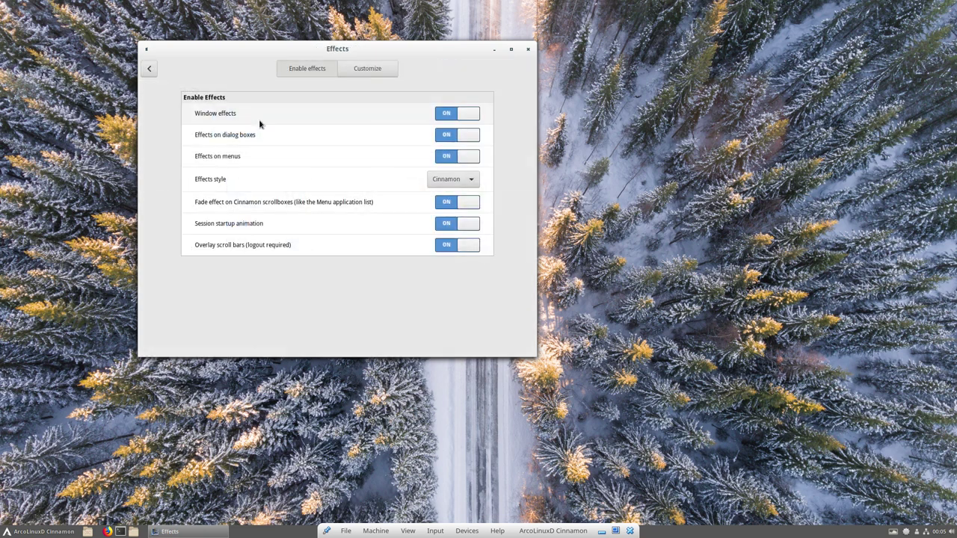
click(470, 181)
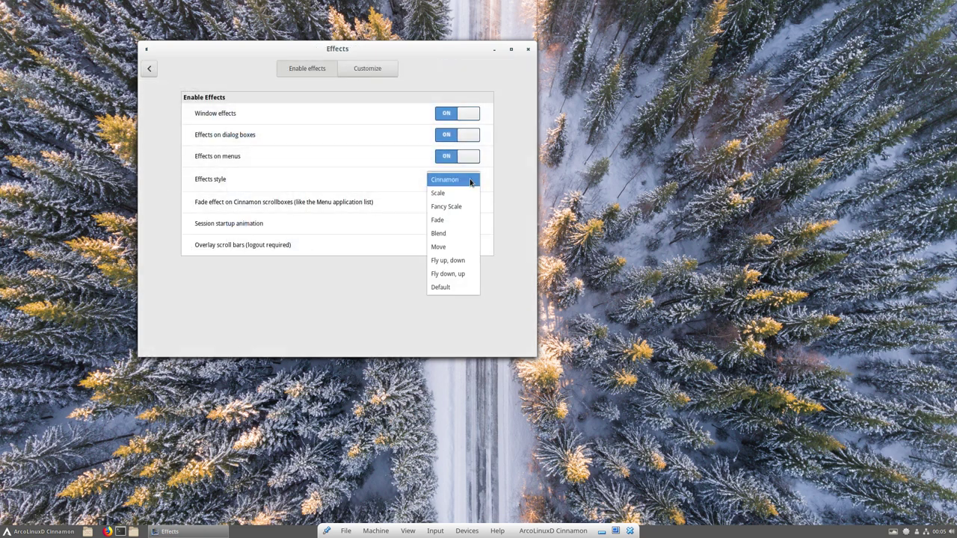
click(337, 301)
click(367, 73)
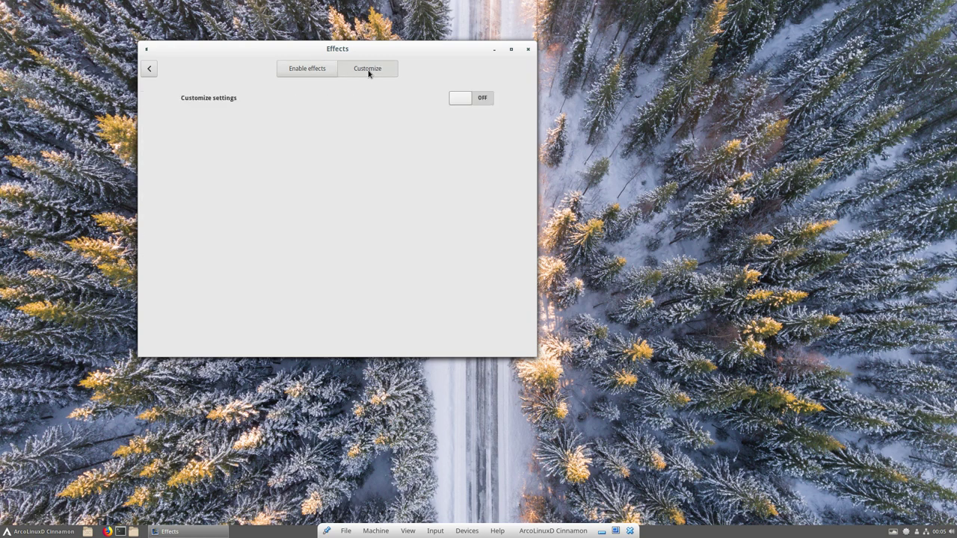
click(490, 101)
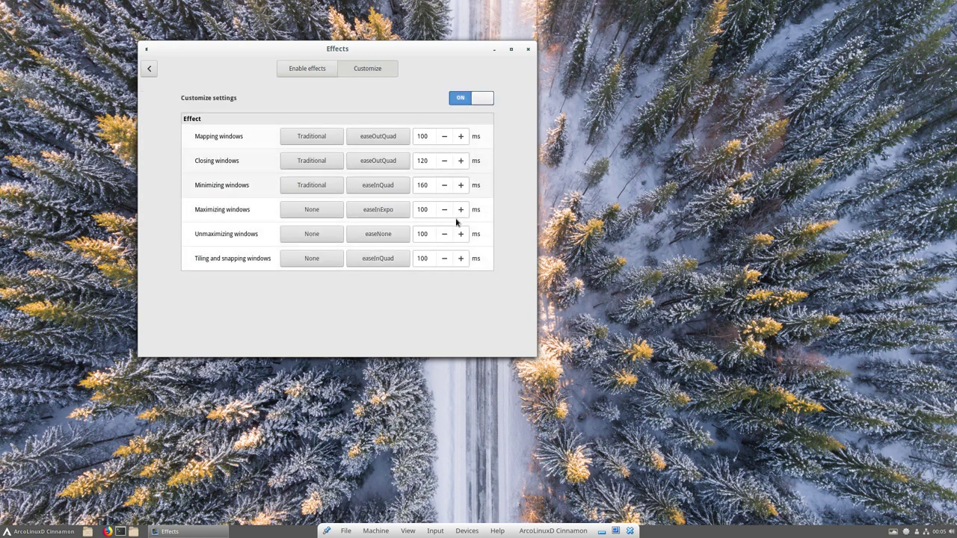
click(150, 71)
click(307, 121)
- Set the default and desktop fonts to Noto Sans Regular 11
click(462, 114)
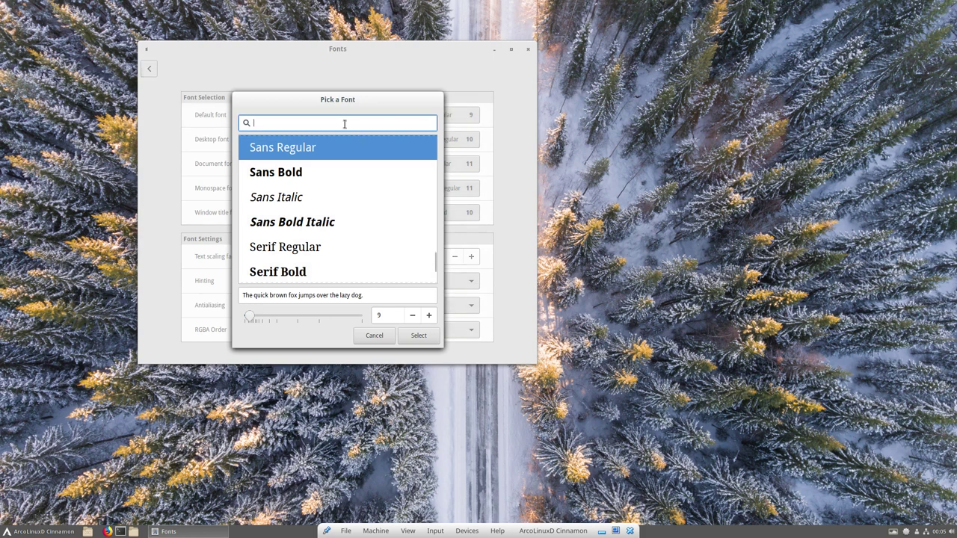
text(noto)
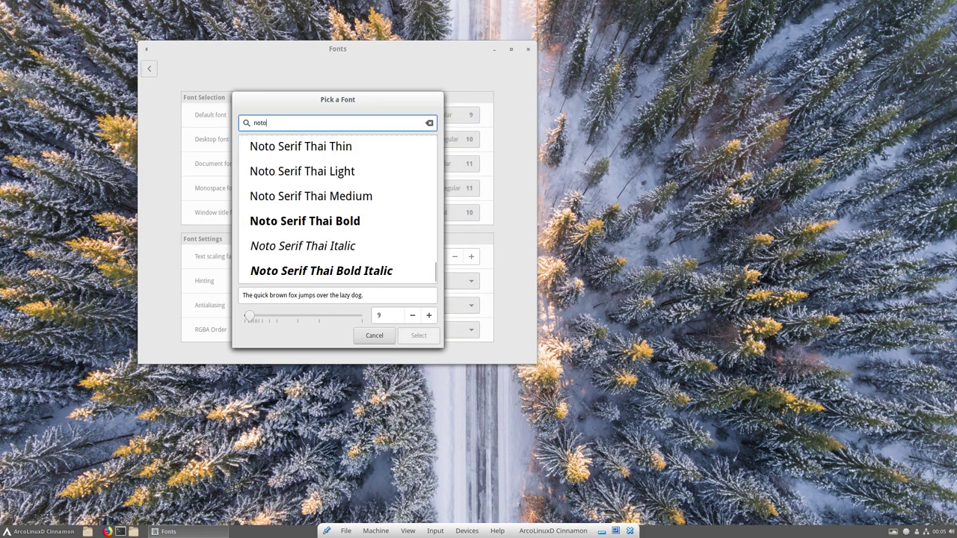
text( sans)
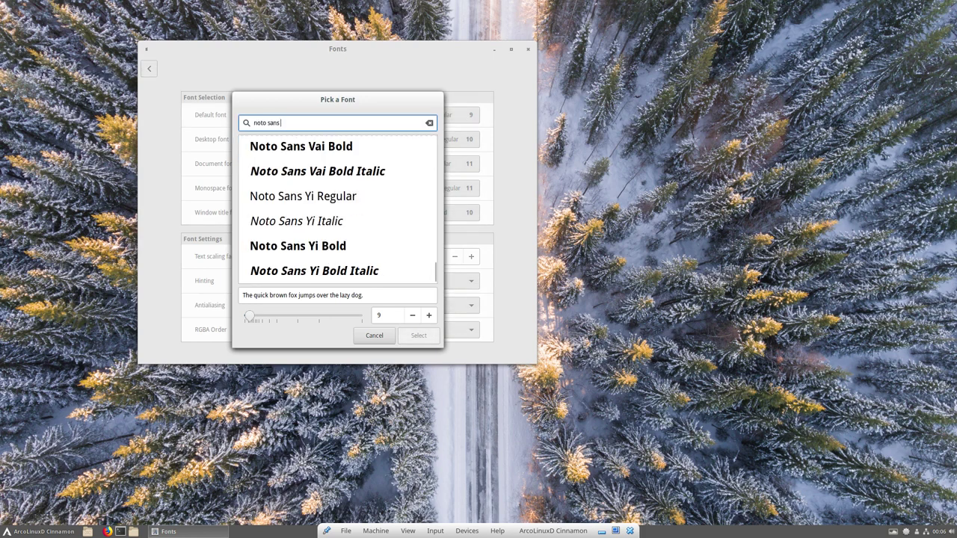
text( ra)
text(egu)
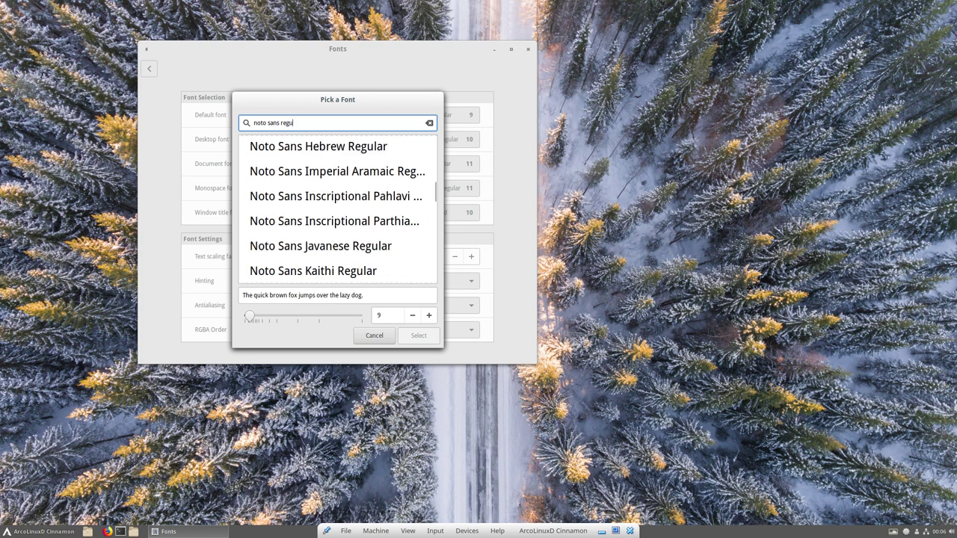
scroll(329, 172, up, 10)
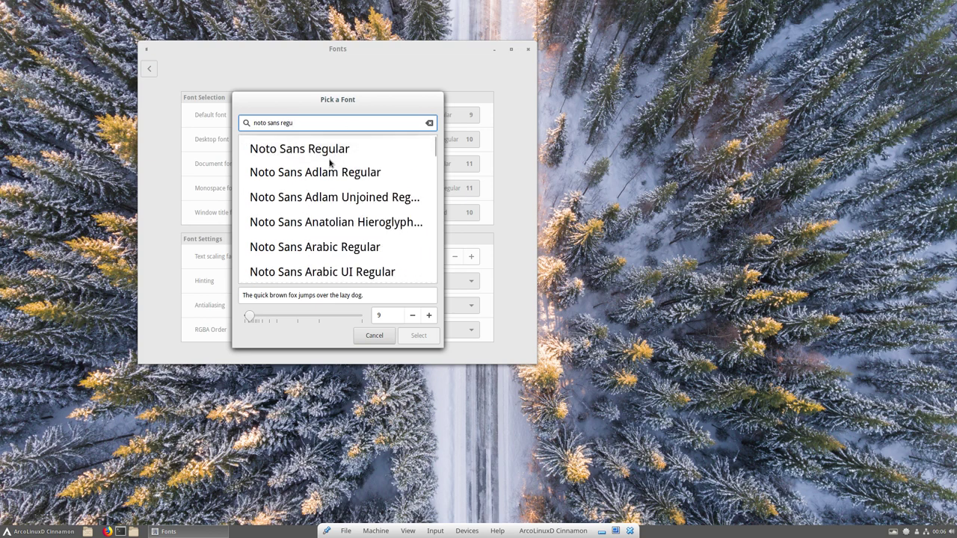
click(340, 158)
click(429, 315)
click(429, 315)
click(426, 335)
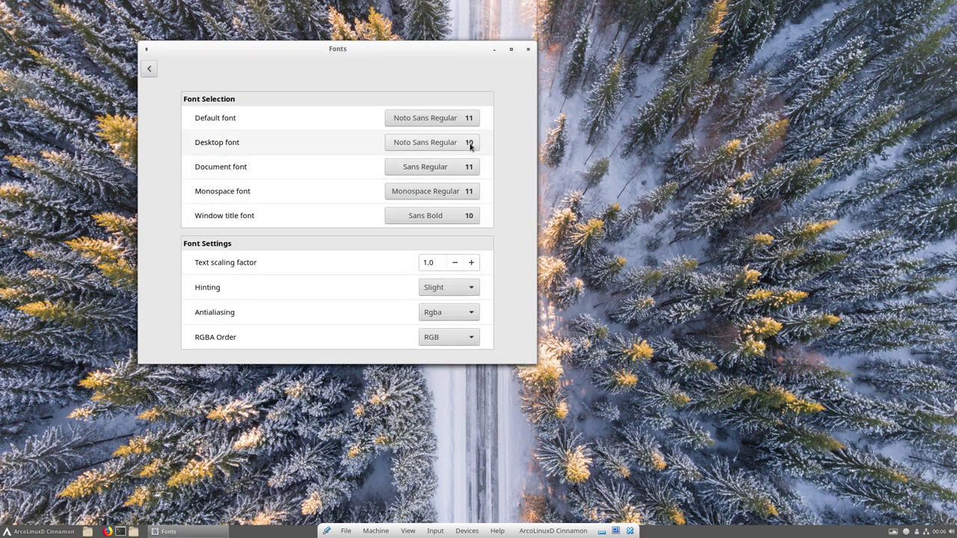
click(468, 143)
click(430, 315)
click(421, 335)
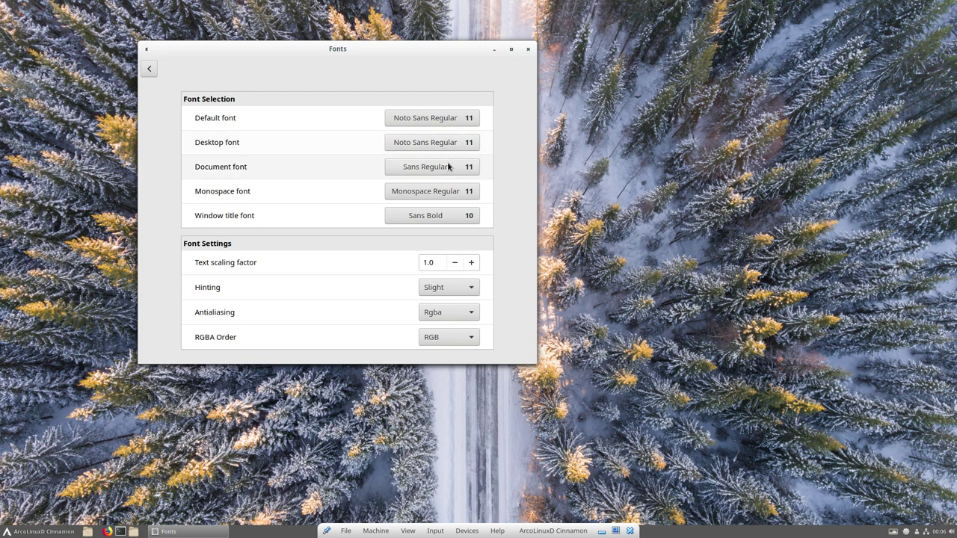
- Set the document and window title fonts to Noto Sans Regular 11
click(464, 167)
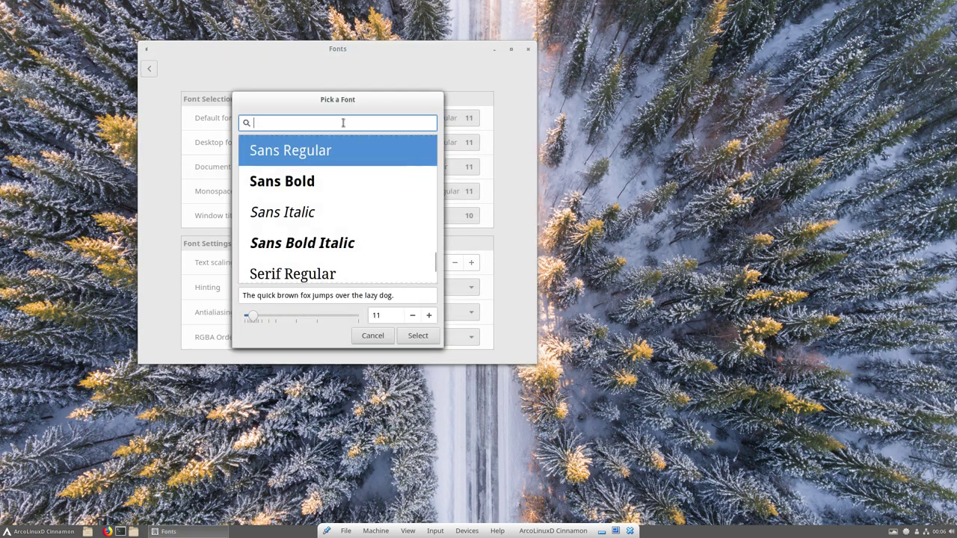
text(noto sans)
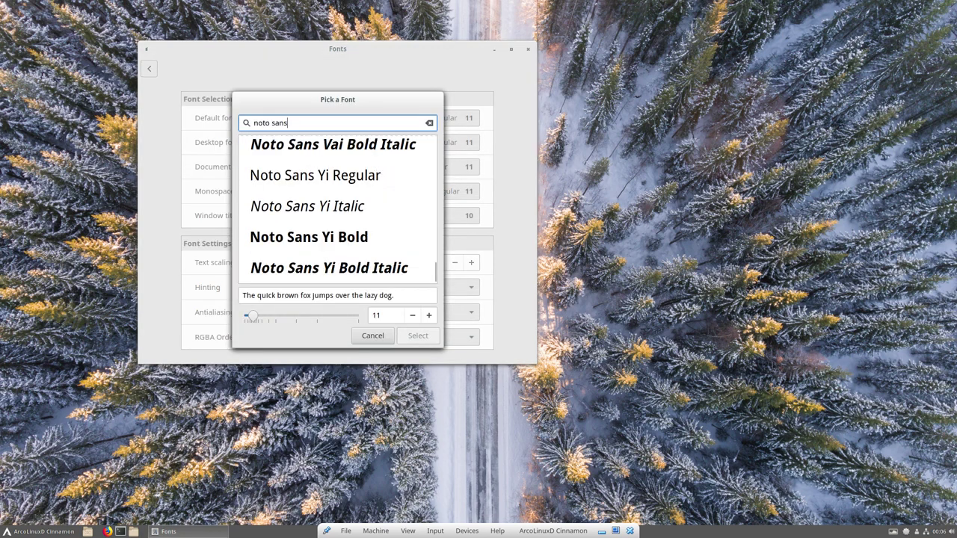
drag(435, 269, 435, 138)
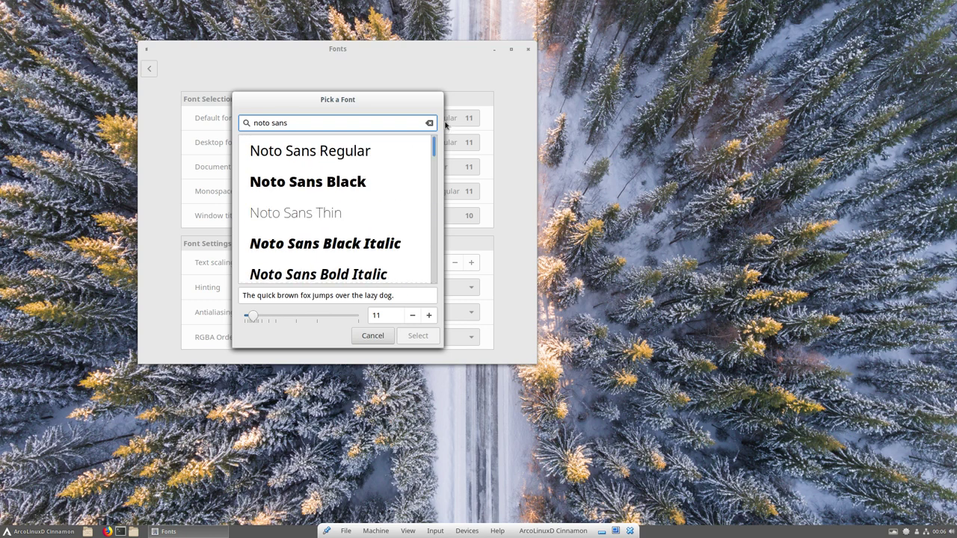
click(340, 158)
click(428, 334)
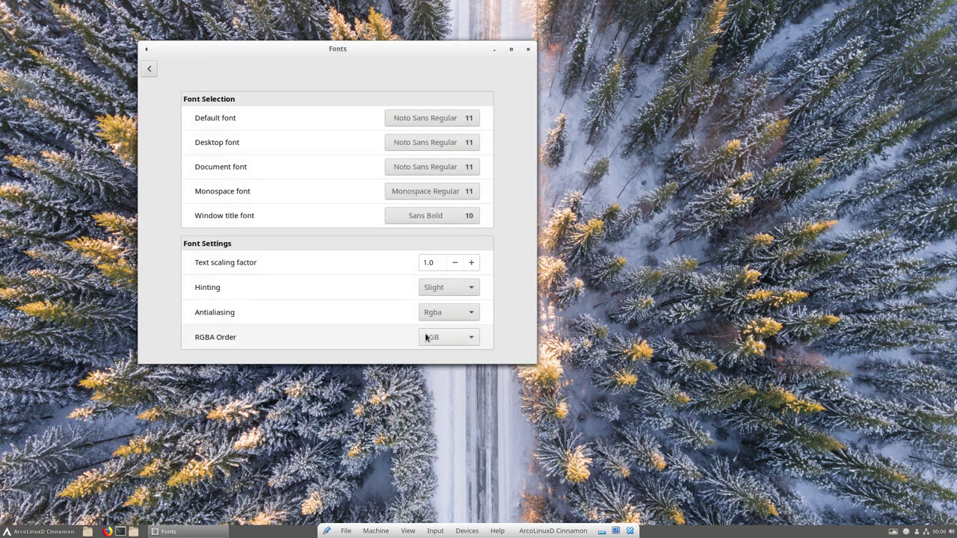
click(432, 217)
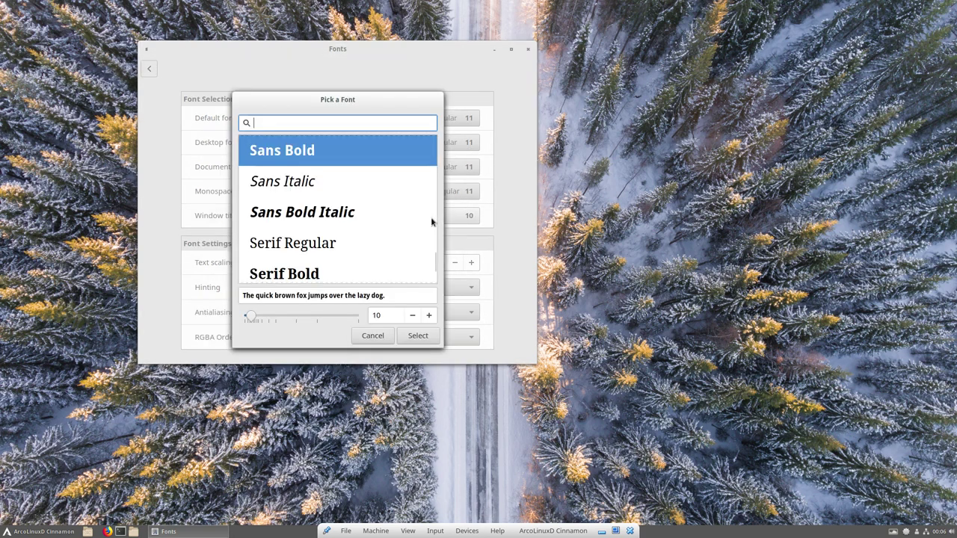
text(noto sans)
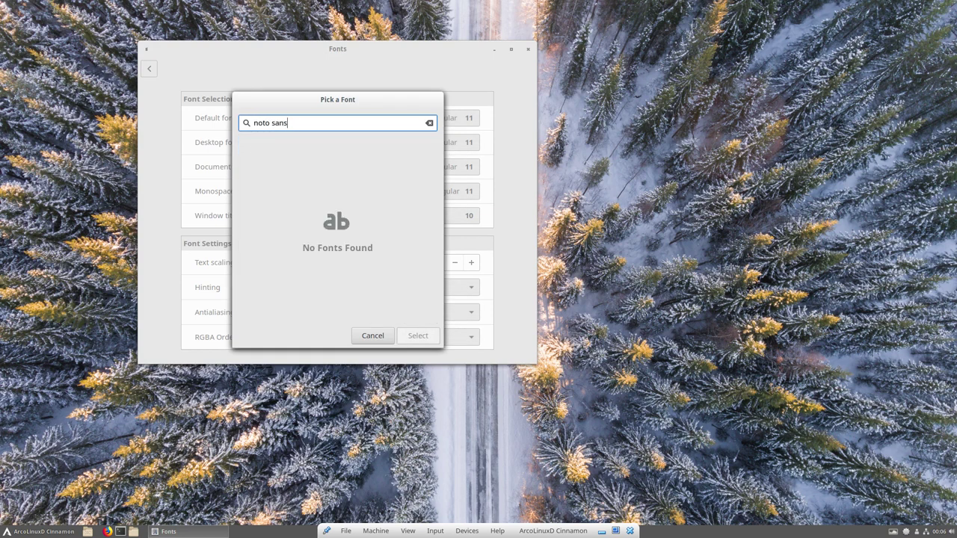
text(s regu)
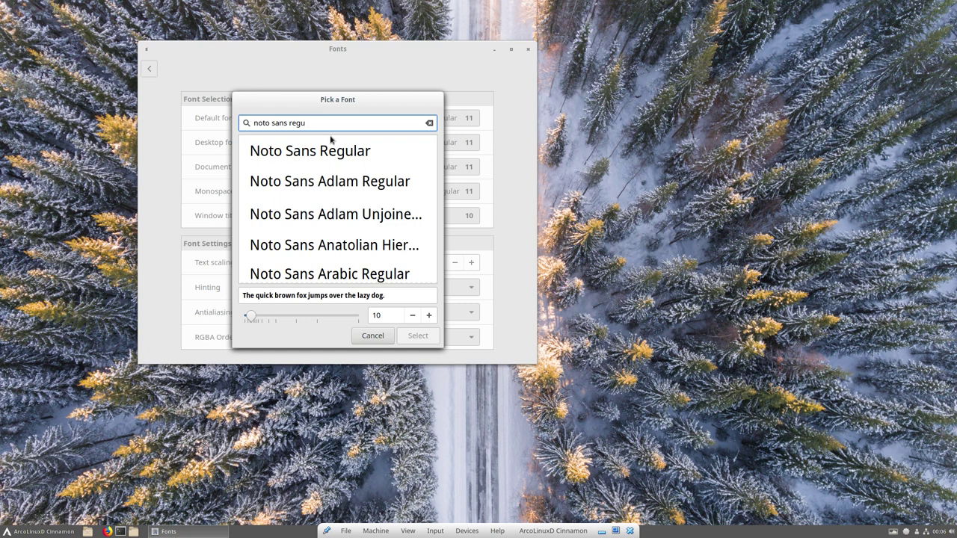
click(340, 148)
click(429, 315)
click(429, 340)
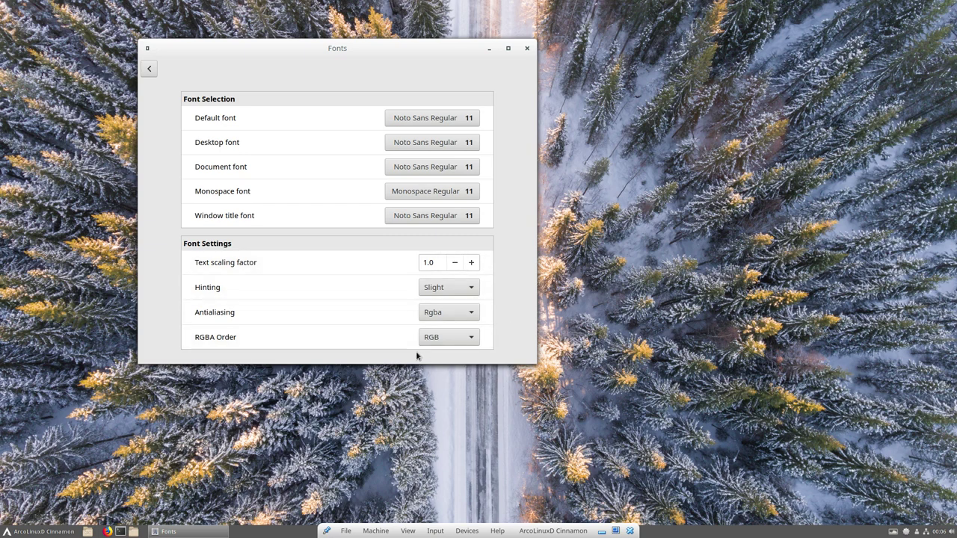
mouse_move(409, 342)
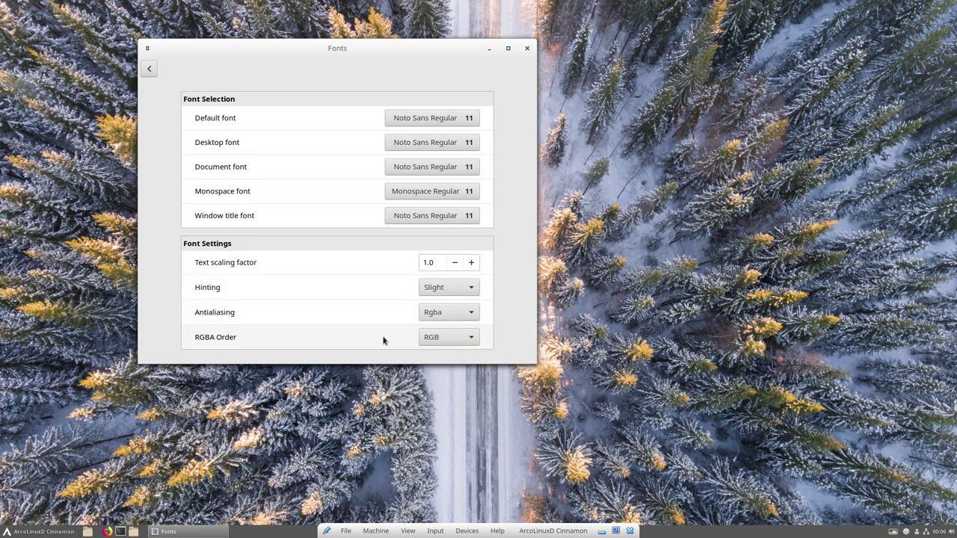
- Open Themes and set the window borders theme to Arc-Blood-Dark
click(149, 69)
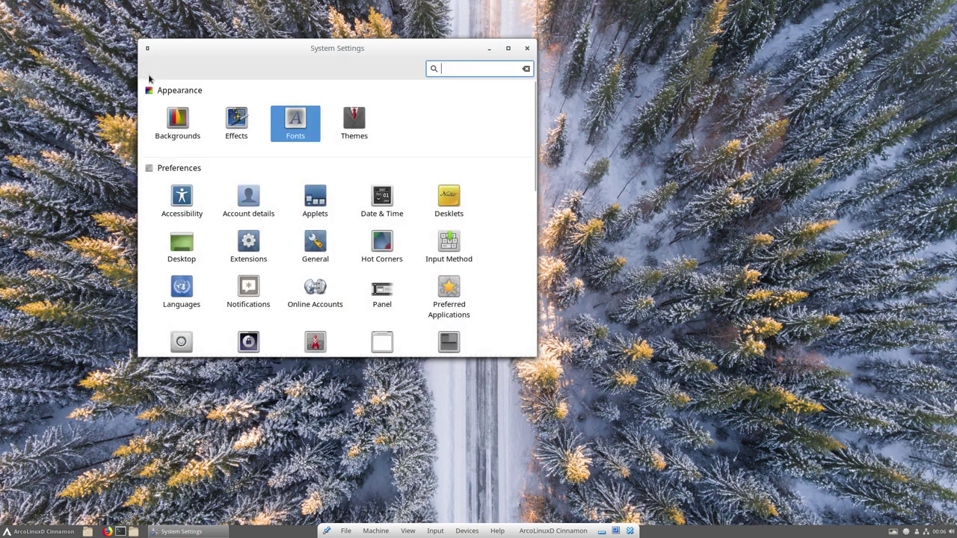
click(359, 124)
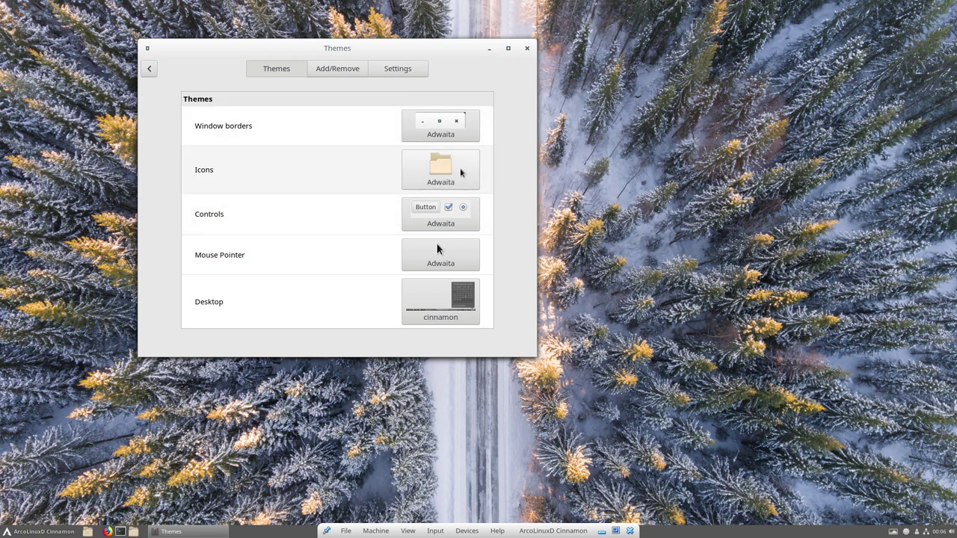
click(449, 125)
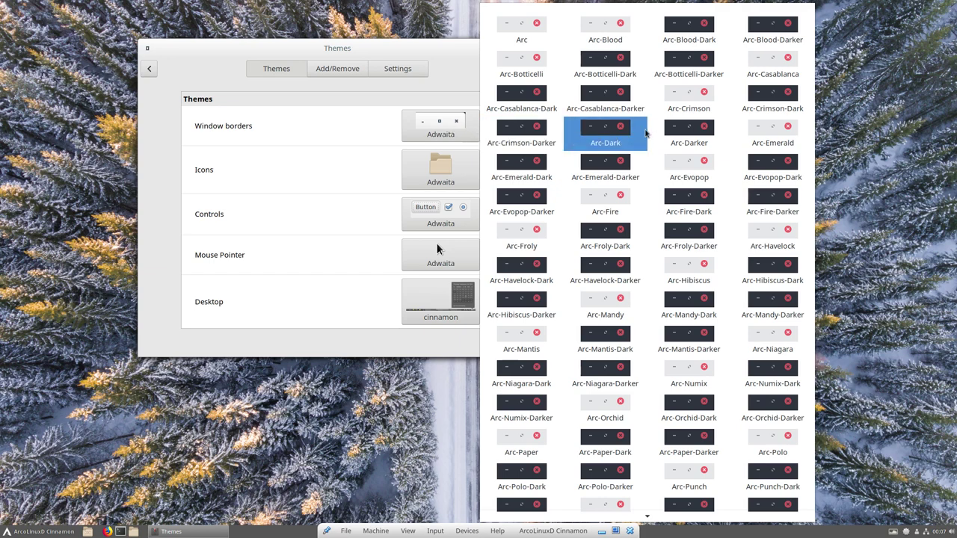
click(688, 34)
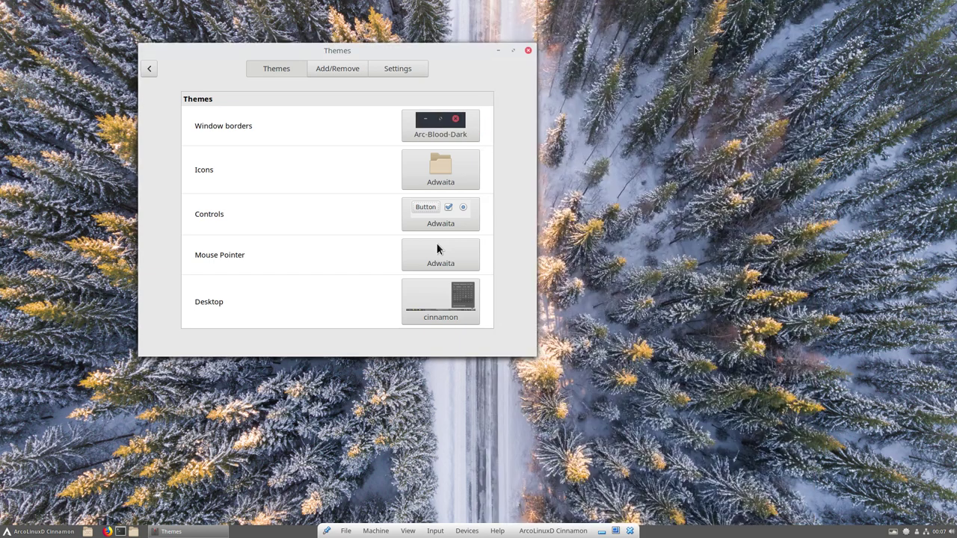
- Leave the icon theme as is and set the controls theme to Arc-Blood-Dark
click(441, 168)
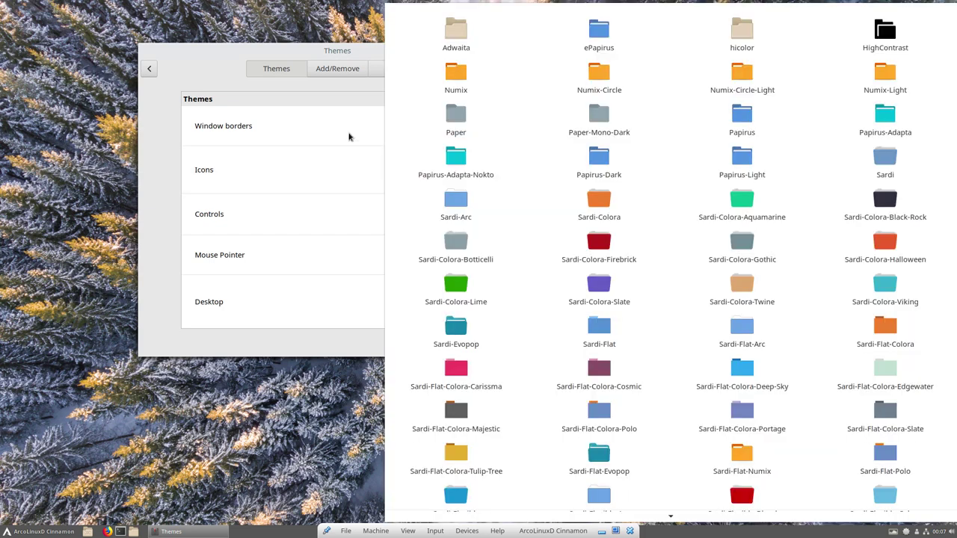
click(348, 137)
click(440, 214)
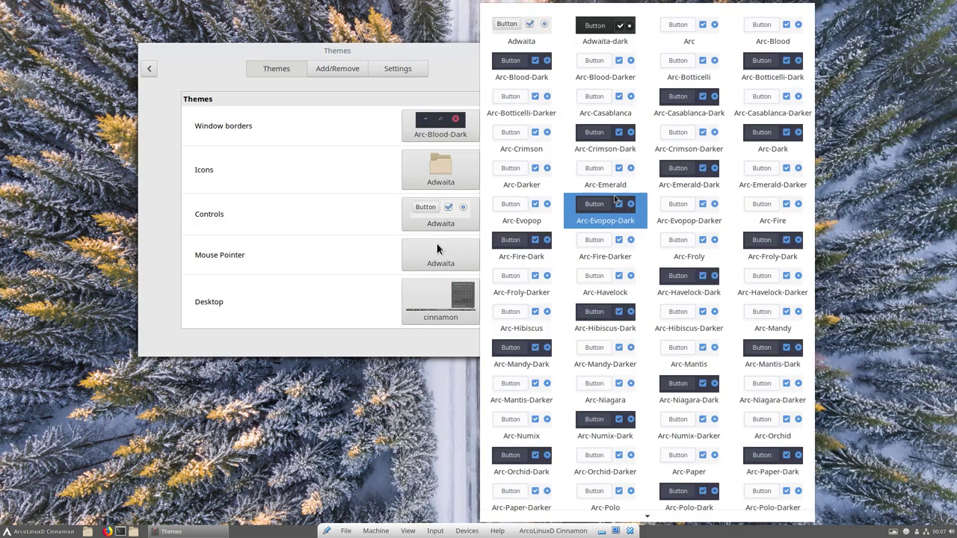
click(523, 73)
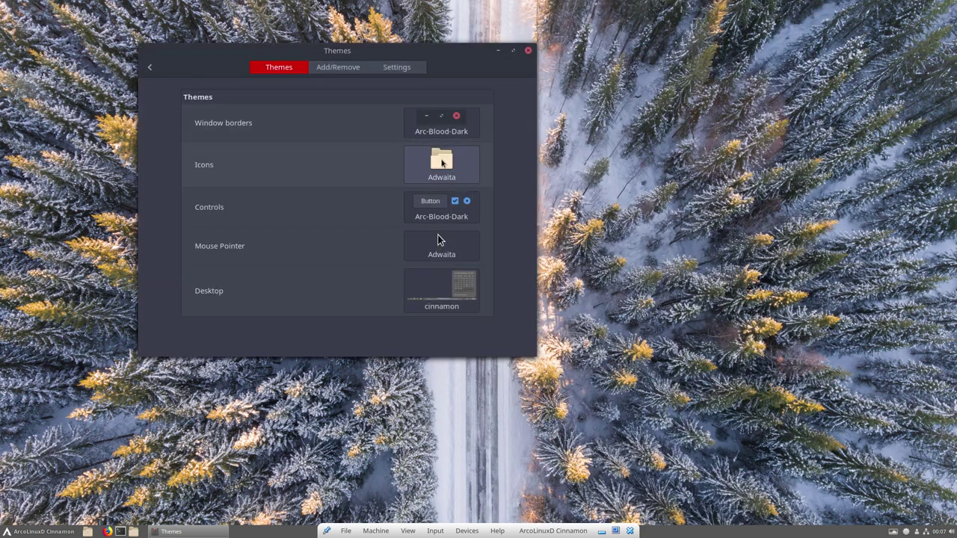
- Try oxy-neon, then set the mouse pointer theme to Breeze_Snow
click(454, 256)
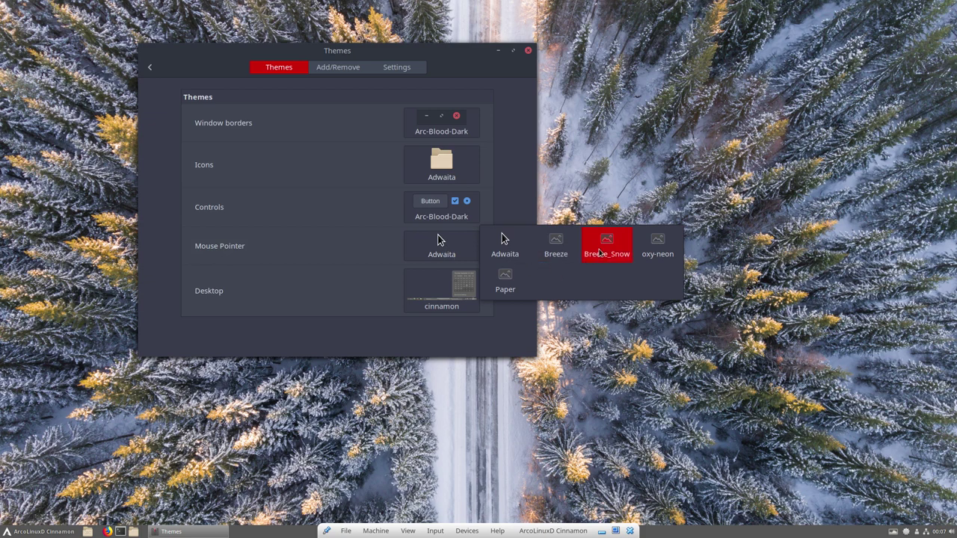
click(655, 246)
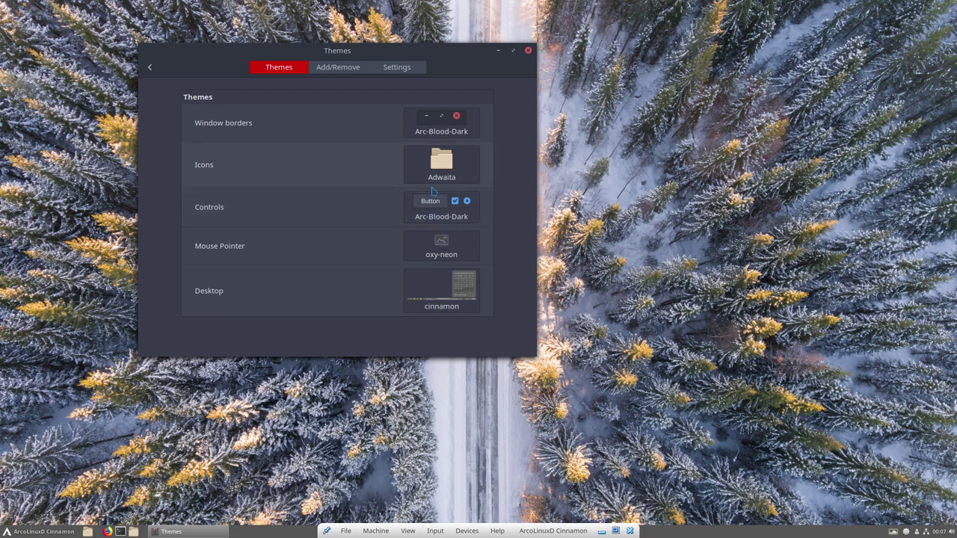
click(441, 244)
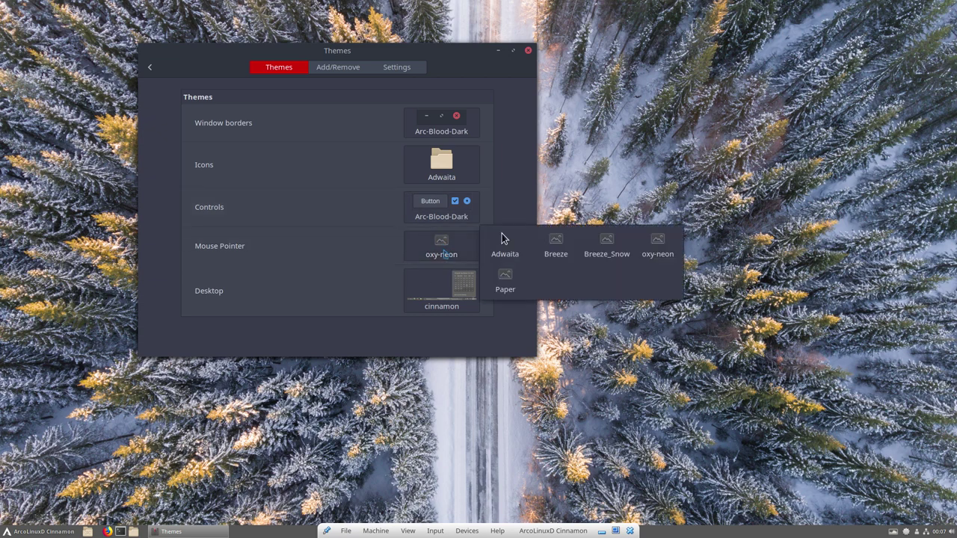
key(Right)
key(Right)
key(Return)
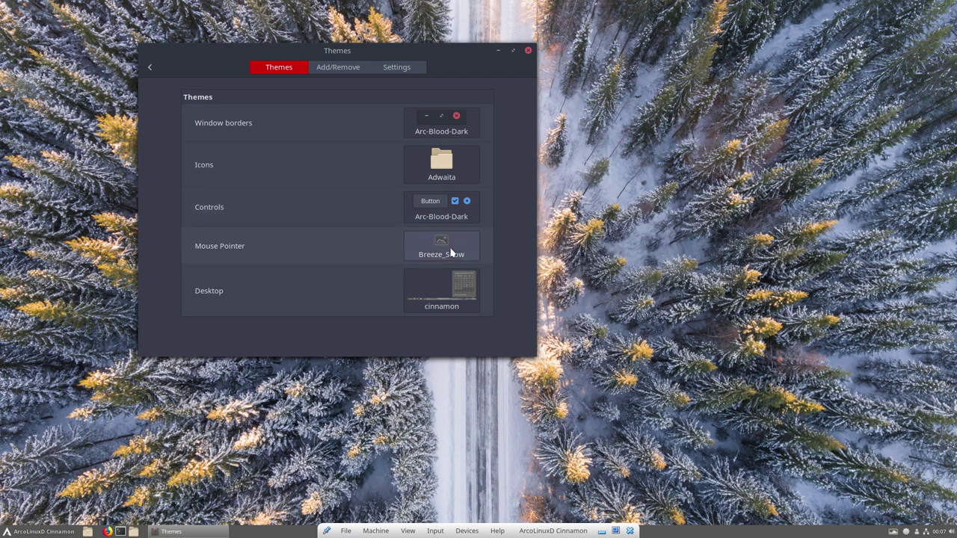
- Set the desktop theme to Arc-Blood-Dark and nudge the Themes window right
click(446, 292)
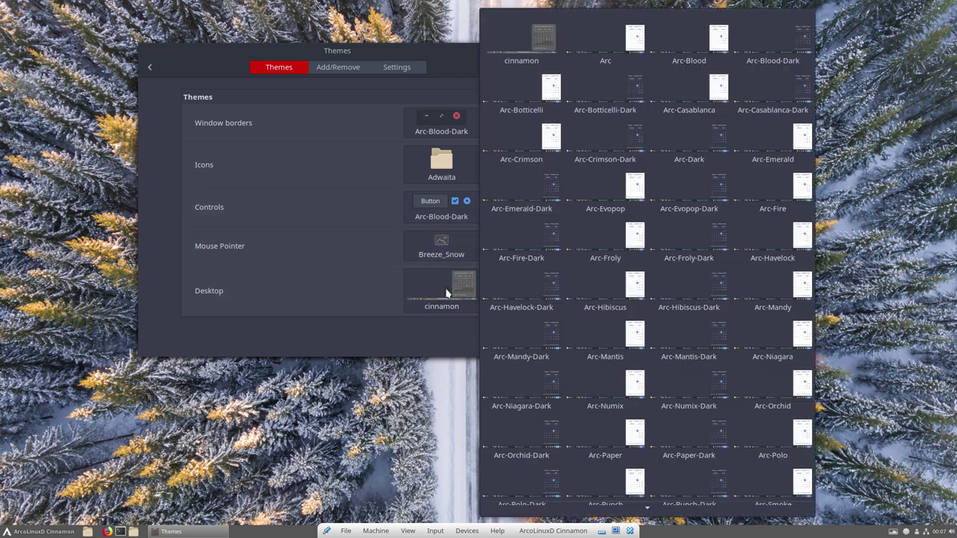
click(758, 41)
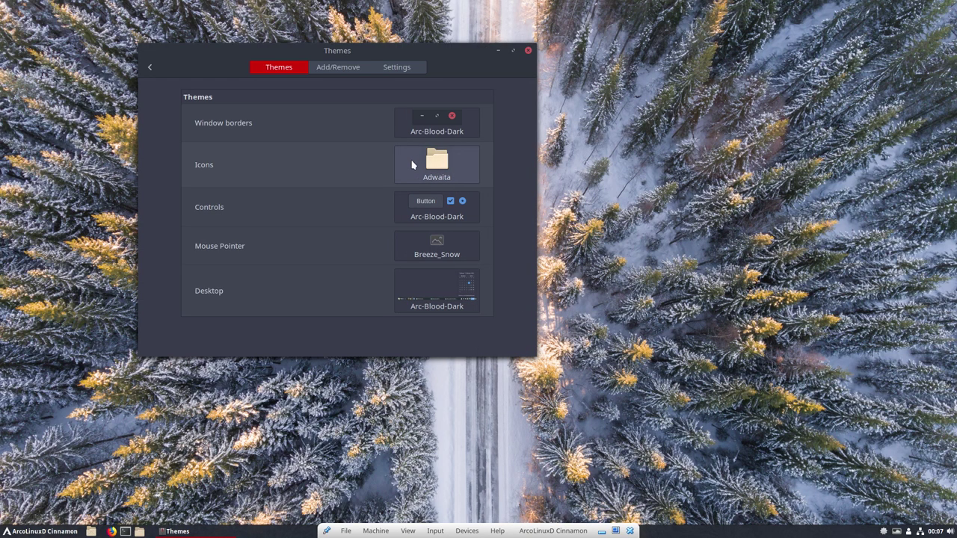
drag(412, 54, 471, 55)
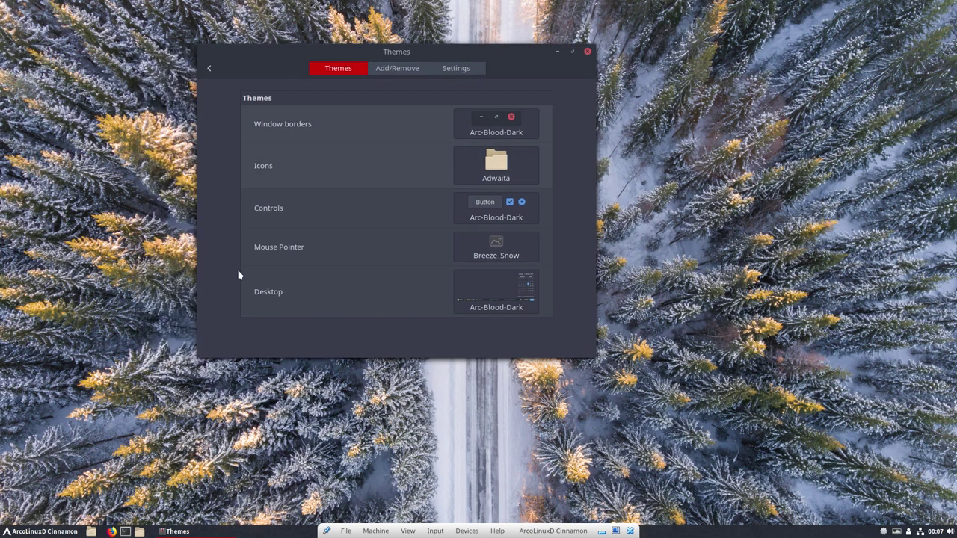
- Open the Home folder with Super+E, restore it from maximised, and glance through its Go menu
click(44, 528)
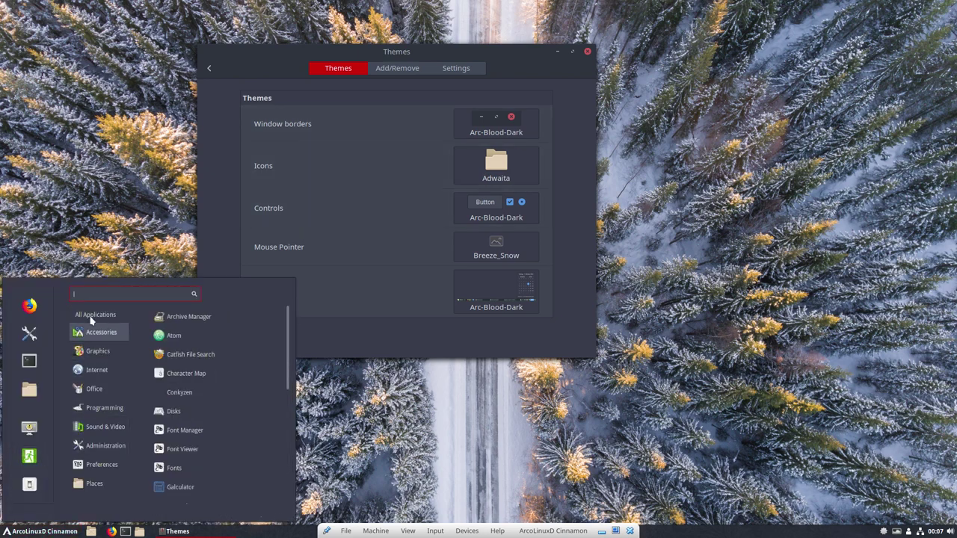
click(131, 204)
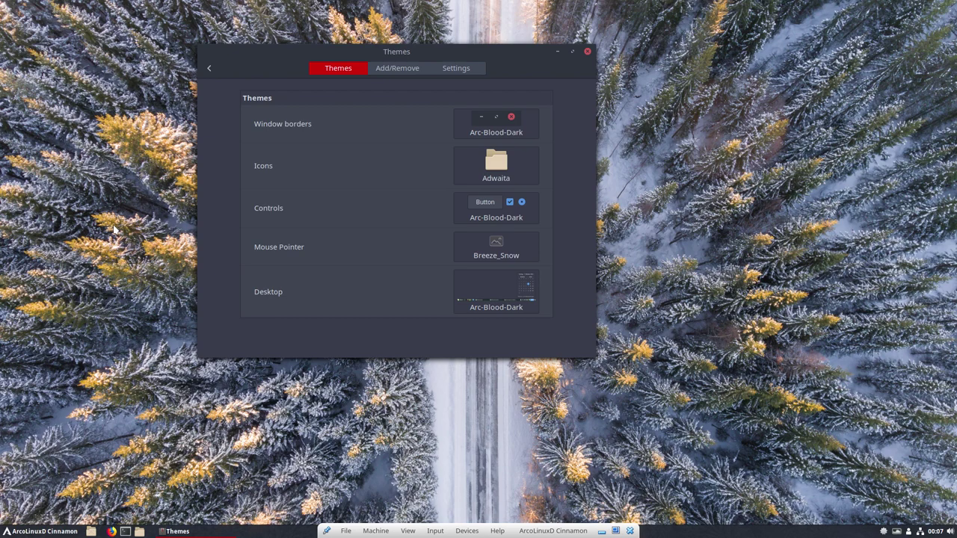
key(super+e)
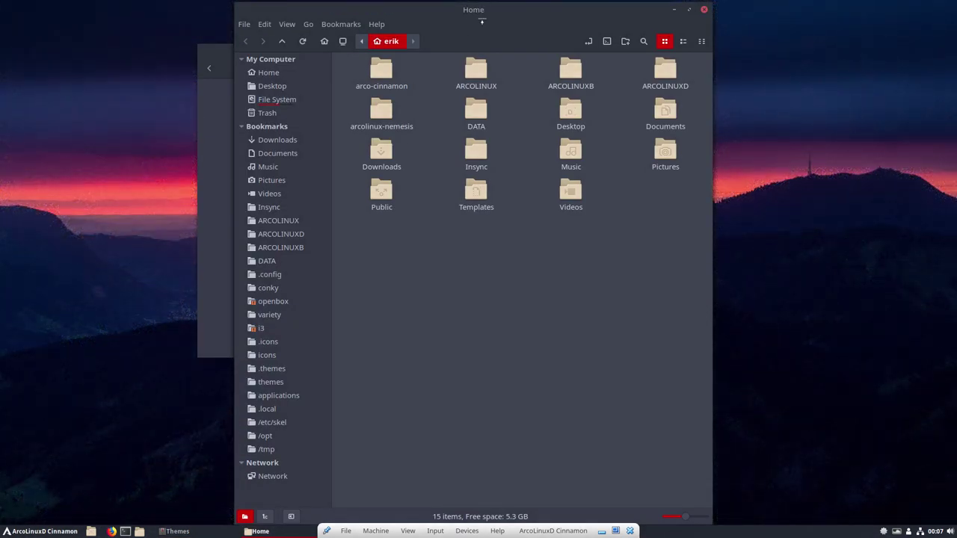
drag(482, 41, 628, 111)
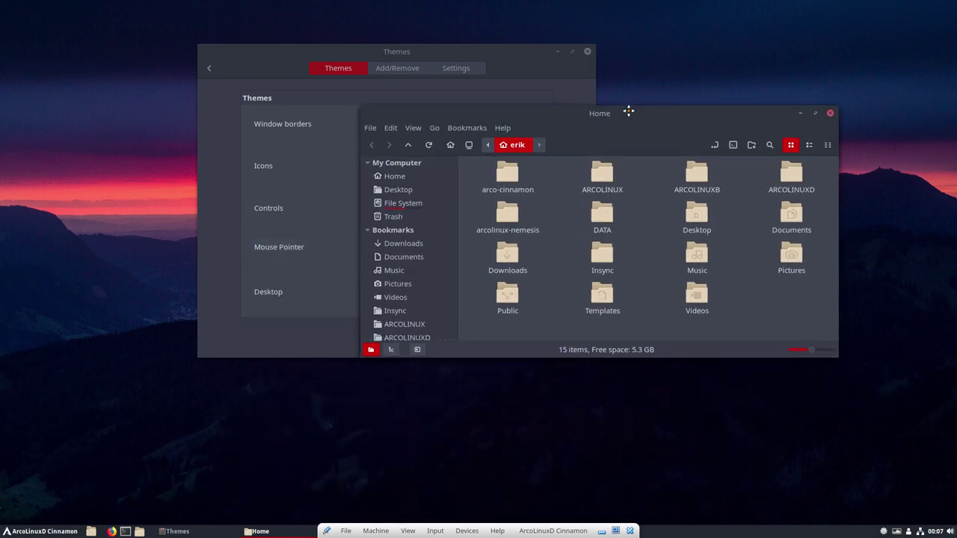
click(465, 128)
mouse_move(434, 128)
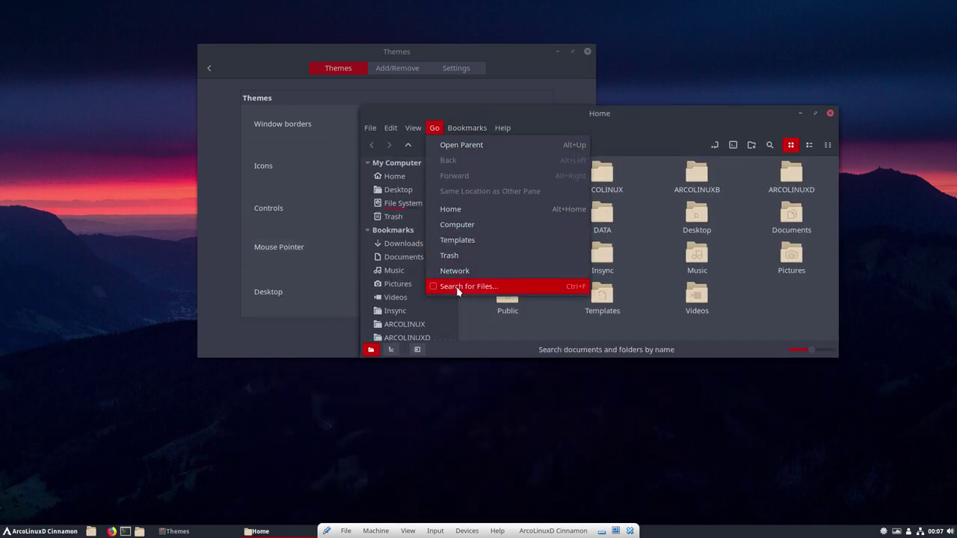
click(817, 115)
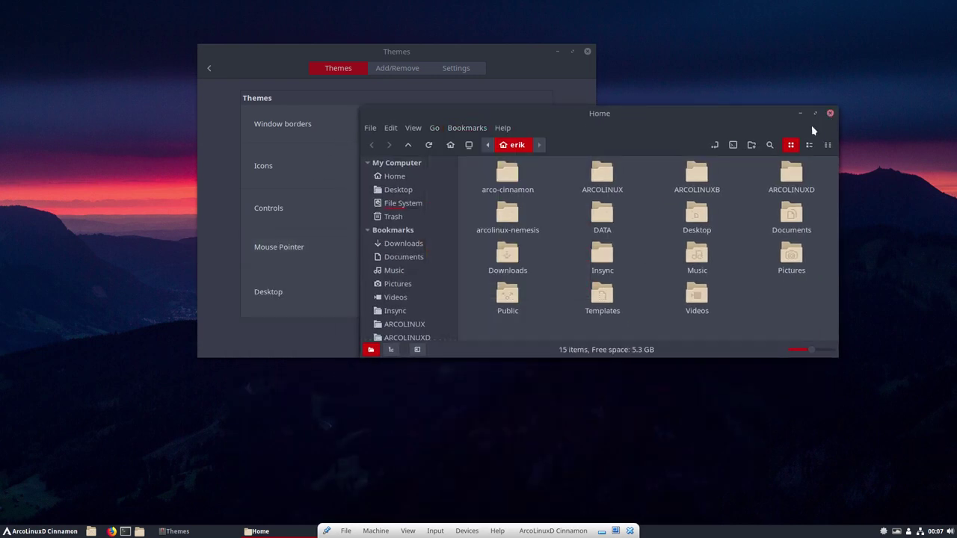
- Close the Home window and scroll the icon theme chooser down to the Surfn icon sets
click(828, 113)
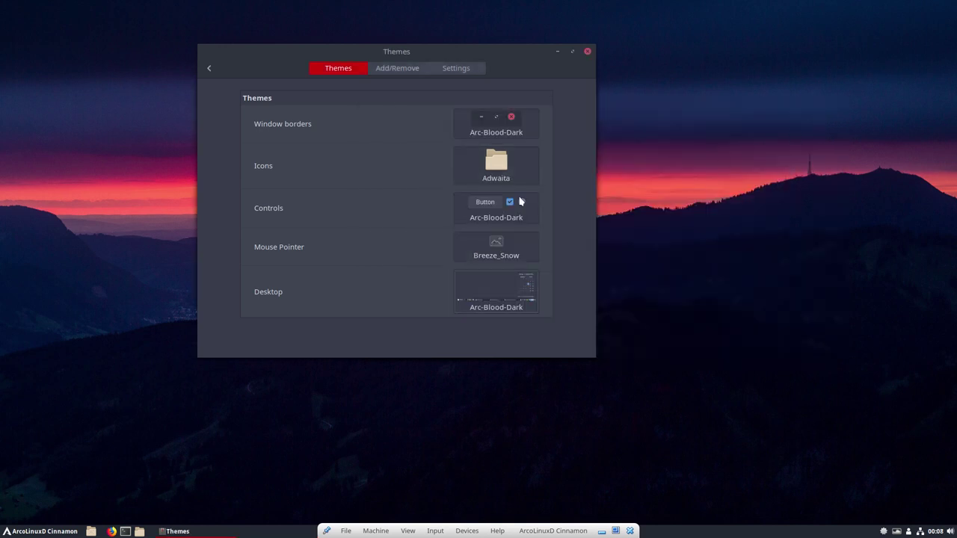
click(506, 177)
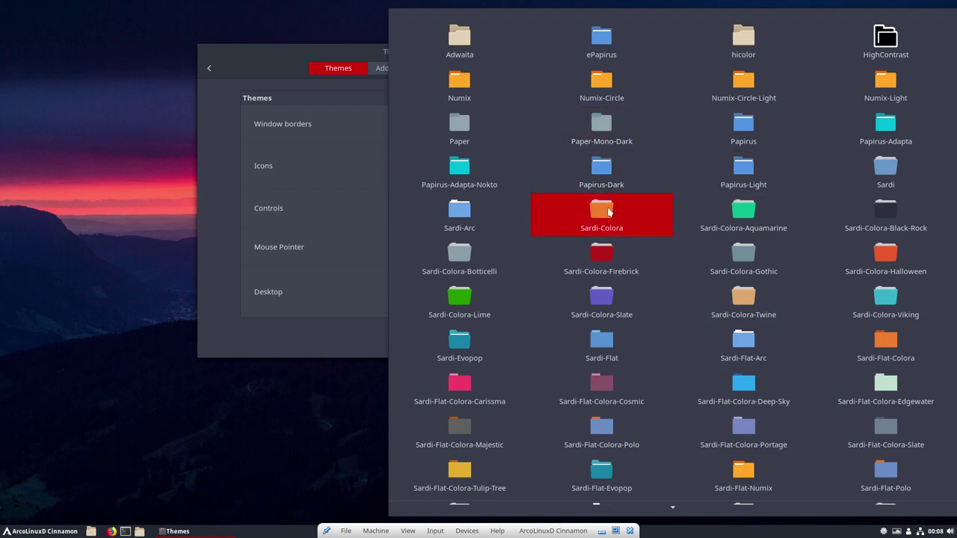
scroll(595, 303, down, 10)
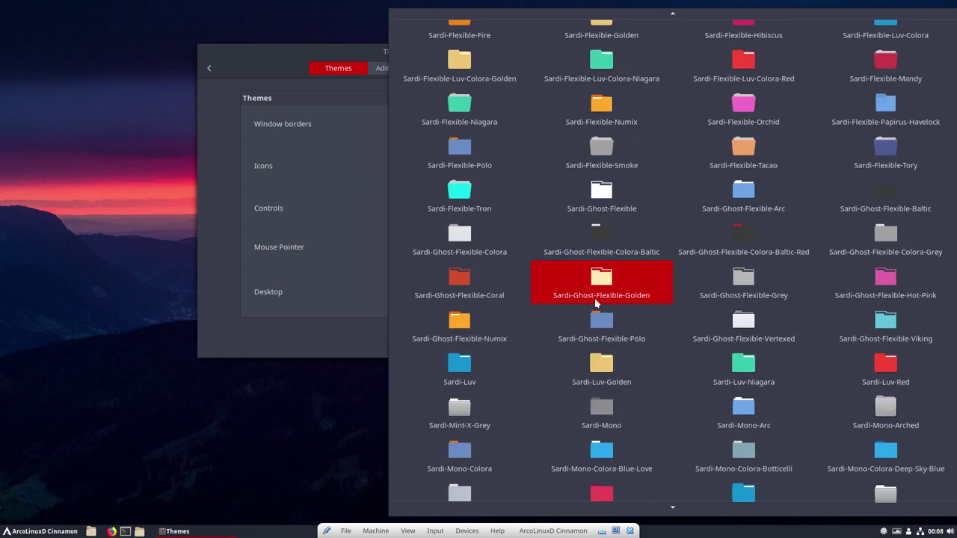
scroll(595, 303, down, 5)
scroll(596, 303, down, 5)
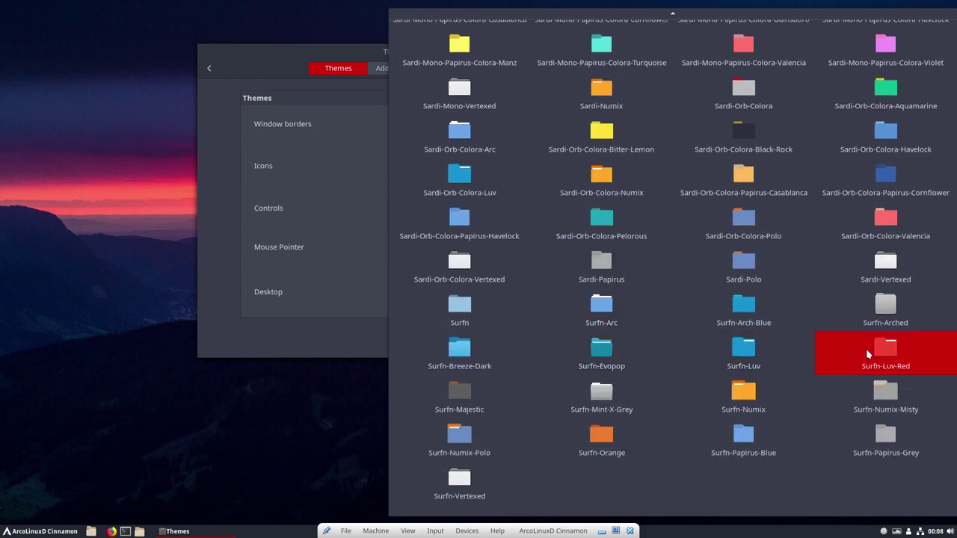
- Apply the Surfn-Luv-Red icon theme and go back to the System Settings overview
click(882, 353)
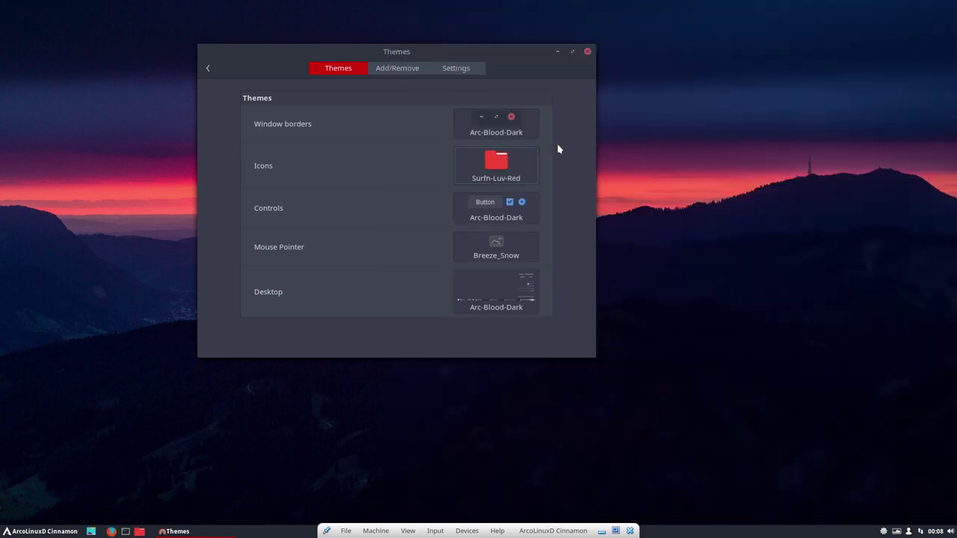
drag(470, 53, 721, 74)
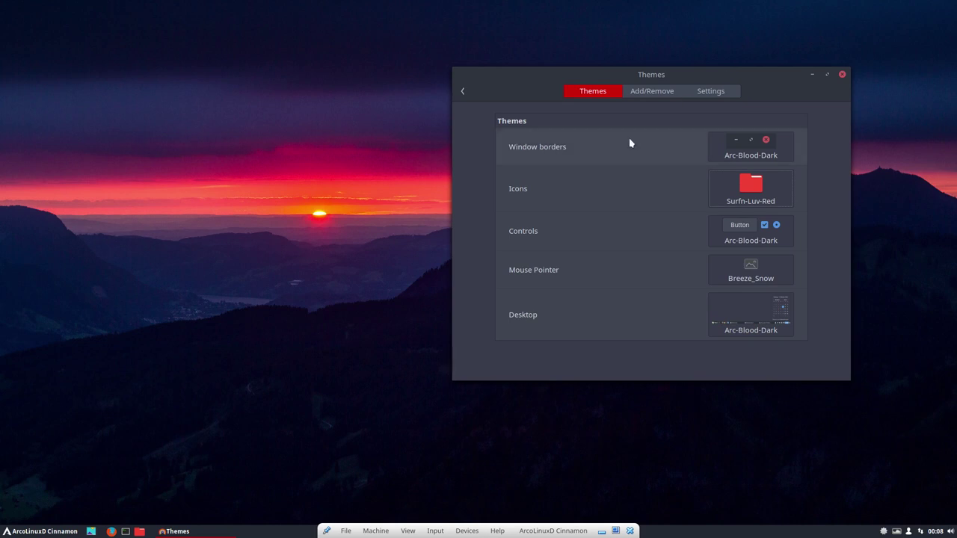
click(463, 91)
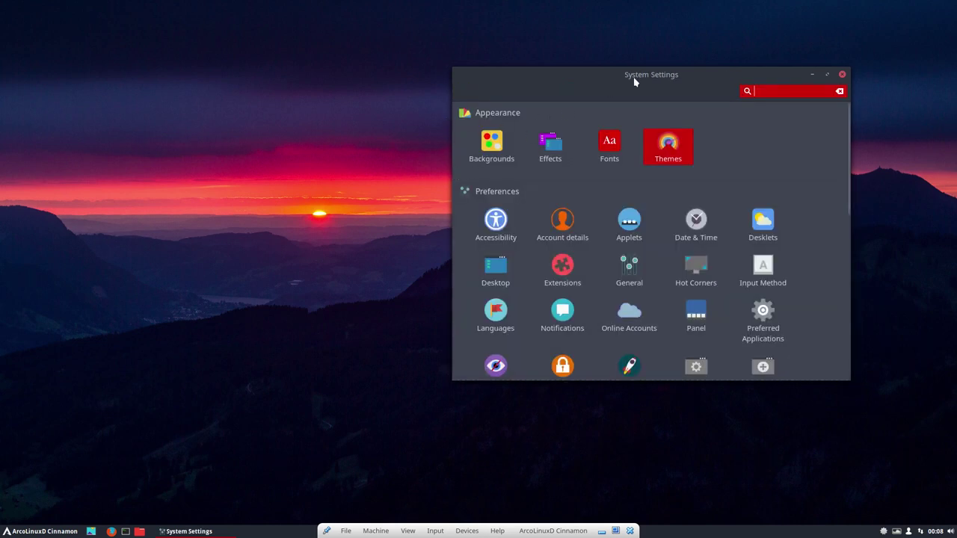
drag(636, 82, 729, 48)
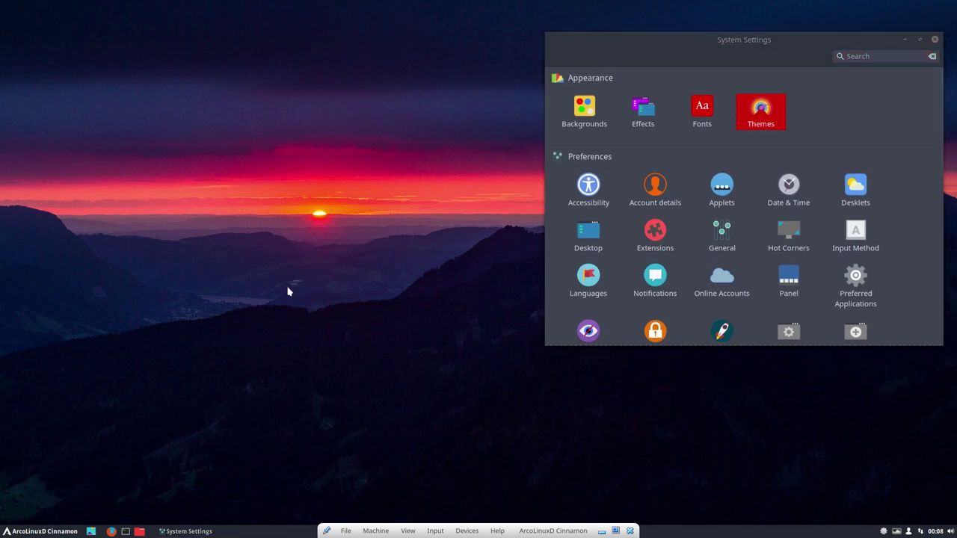
- Open a Home window with Super+E to check the red folder icons, then close it
key(super+e)
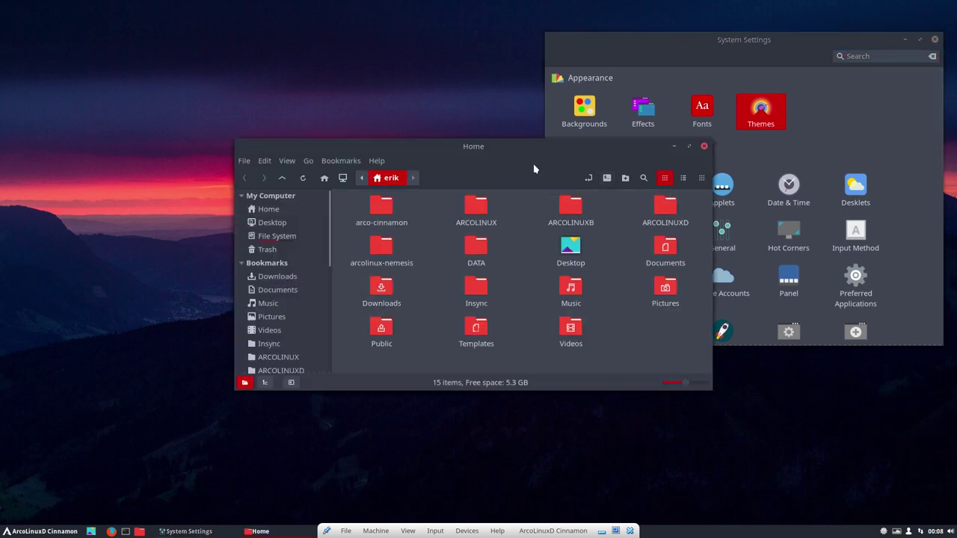
drag(487, 157, 291, 40)
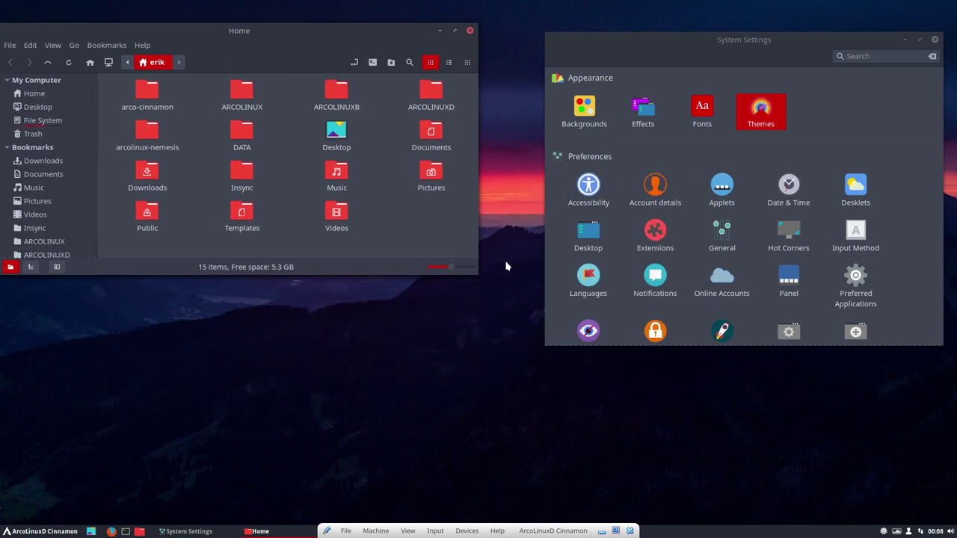
drag(742, 37, 722, 51)
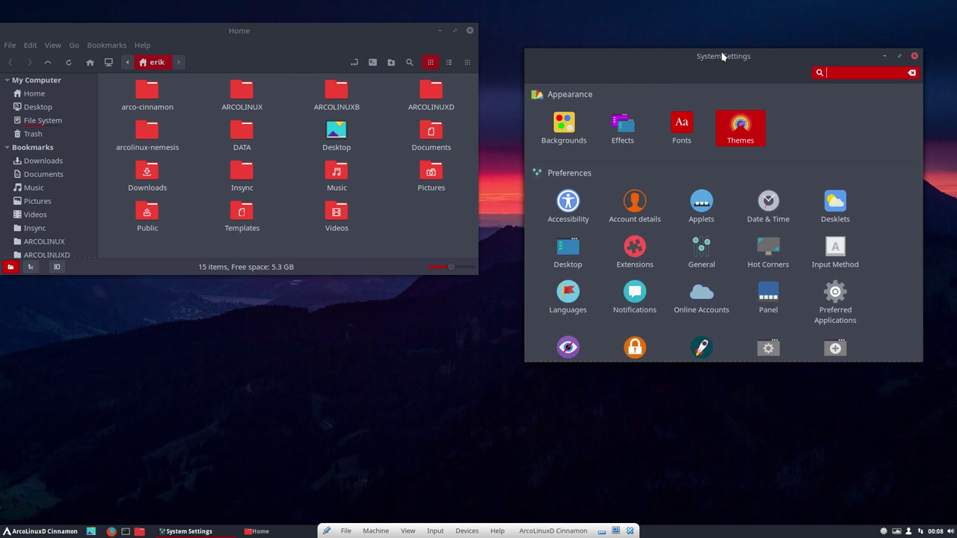
click(469, 29)
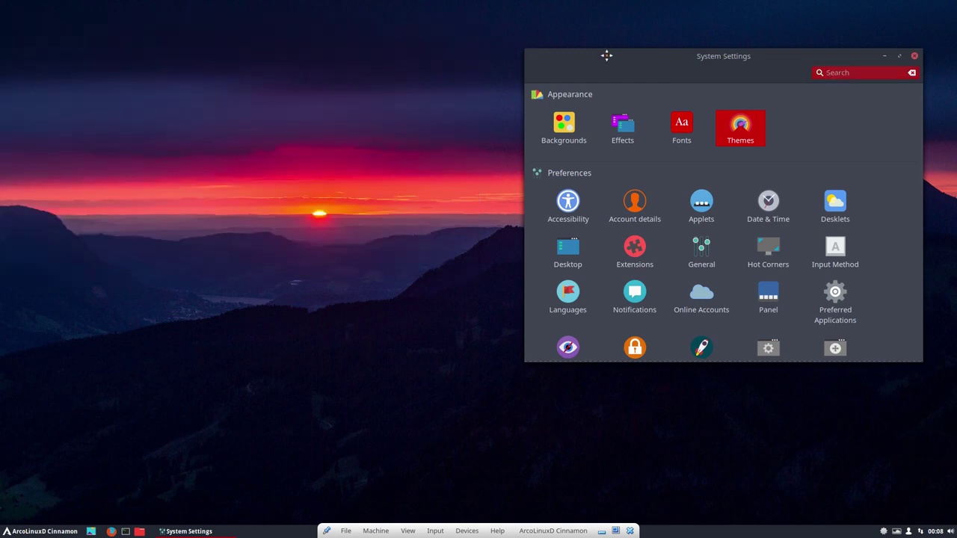
- In Preferred Applications, keep Vivaldi as the web browser and Termite as the terminal
drag(590, 54, 336, 57)
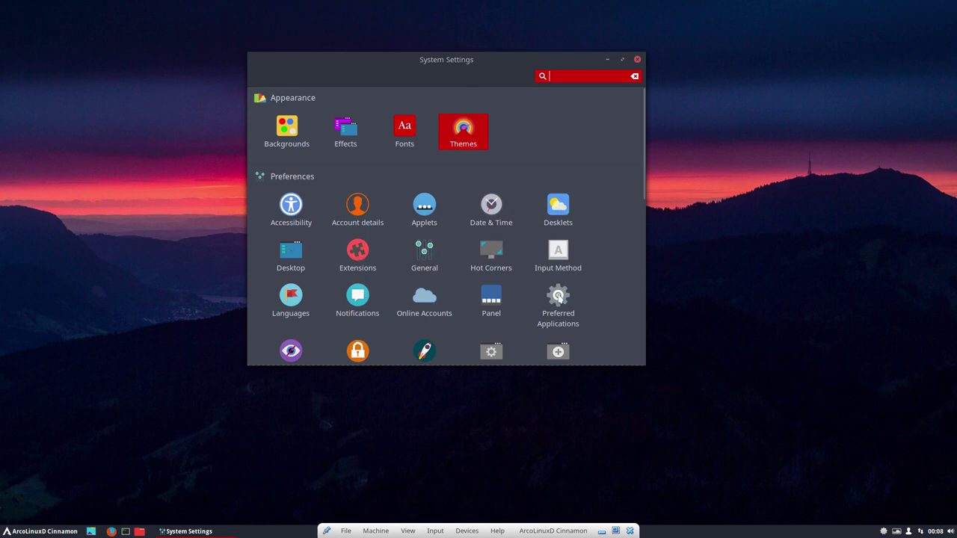
scroll(534, 296, down, 1)
click(560, 270)
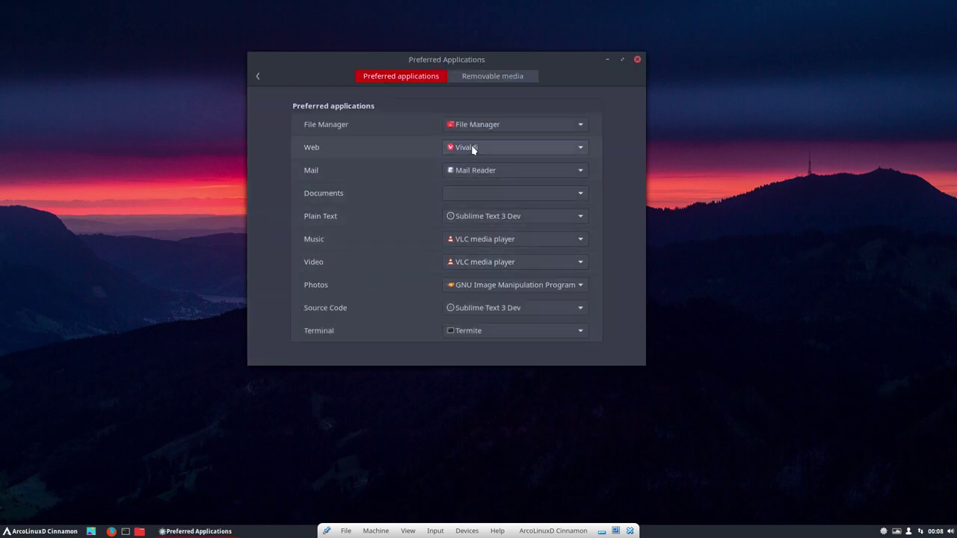
click(473, 149)
click(361, 153)
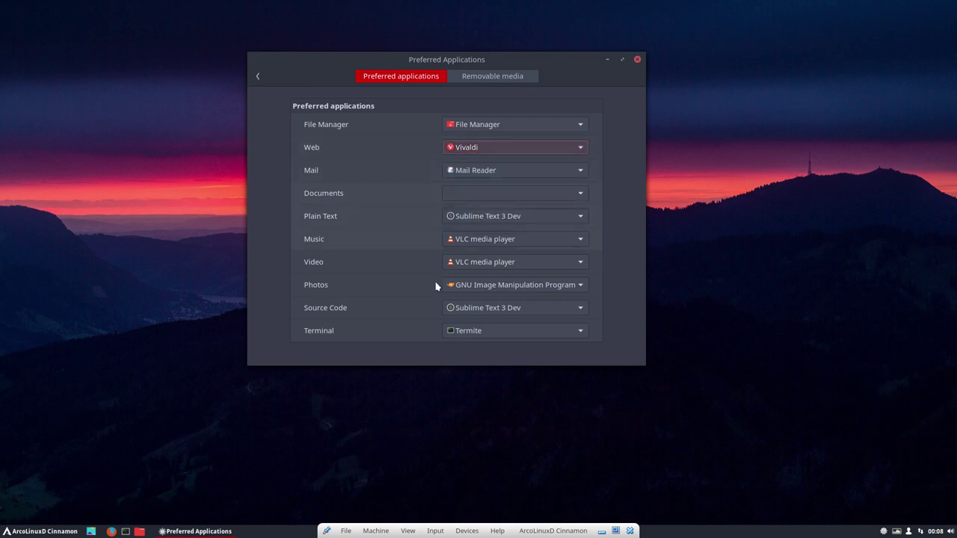
click(465, 331)
click(357, 331)
- Open the Window Tiling settings, then open a Home window and push it against the top edge
click(259, 77)
scroll(379, 282, down, 2)
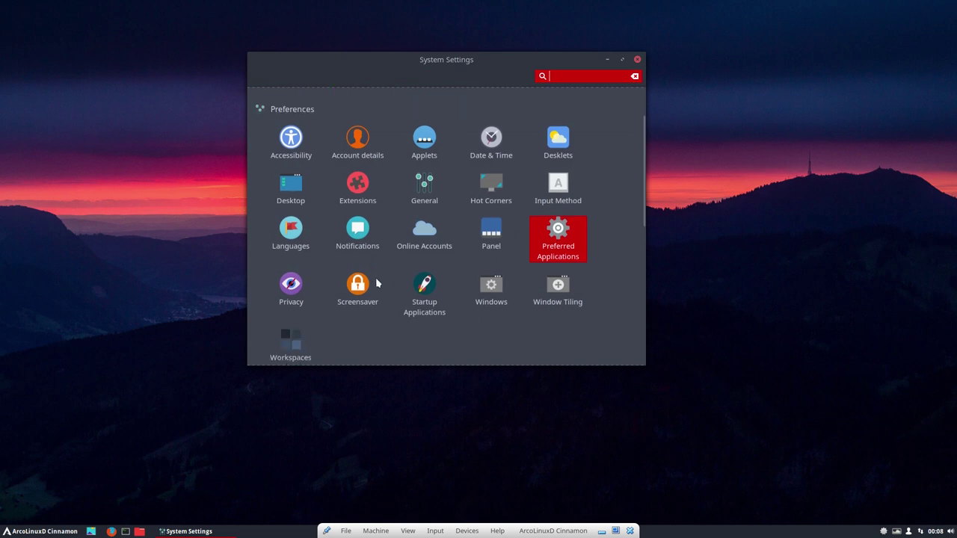
click(553, 251)
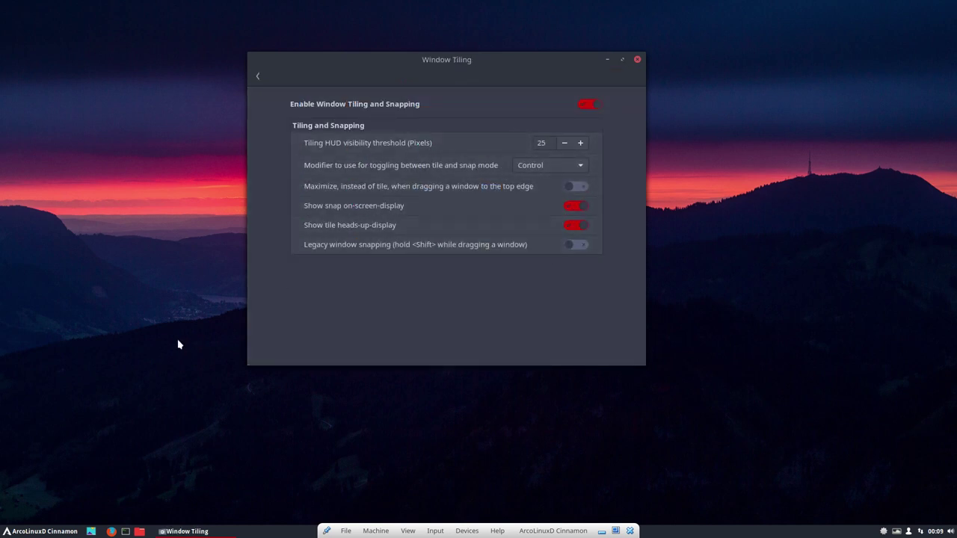
click(140, 531)
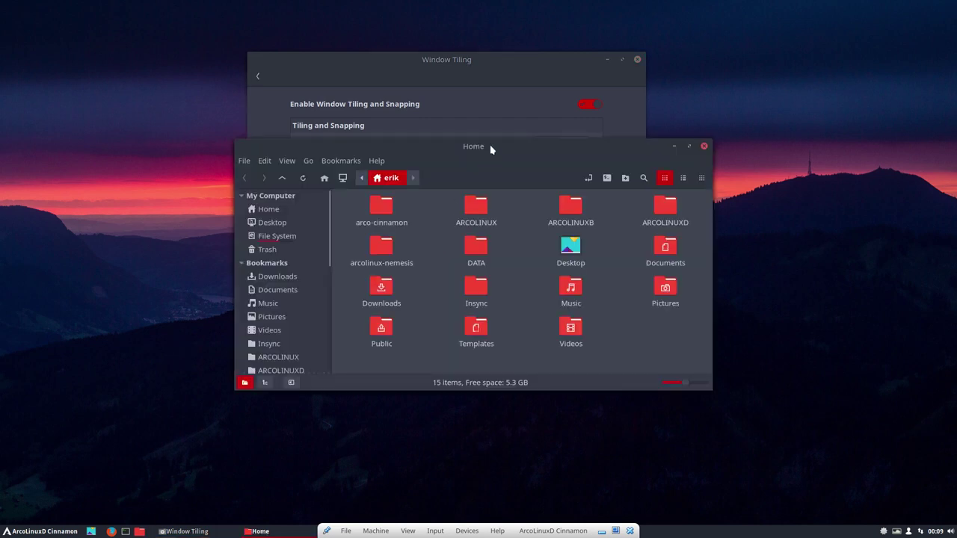
drag(489, 145, 489, 5)
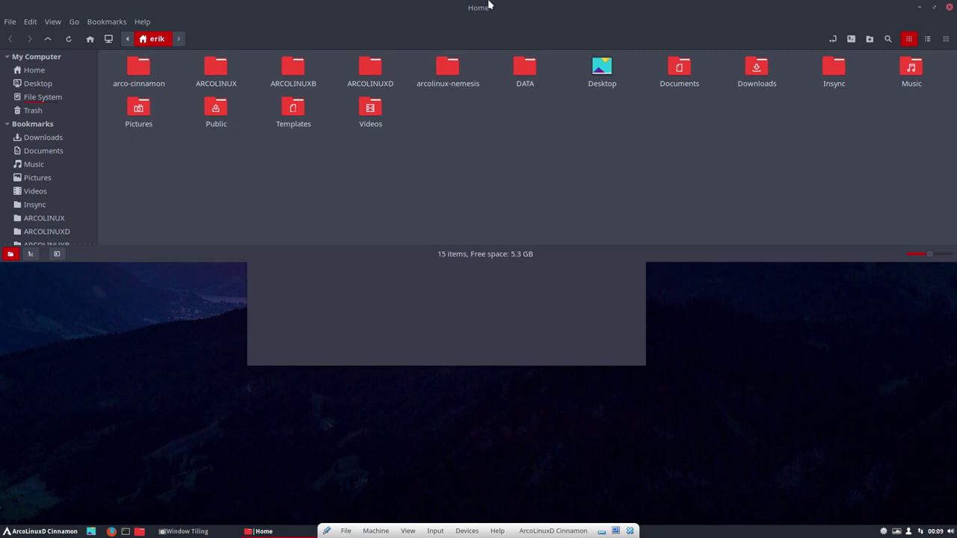
- Turn on 'Maximize, instead of tile' and drag the Home window to the top edge to maximise it
click(485, 308)
click(574, 187)
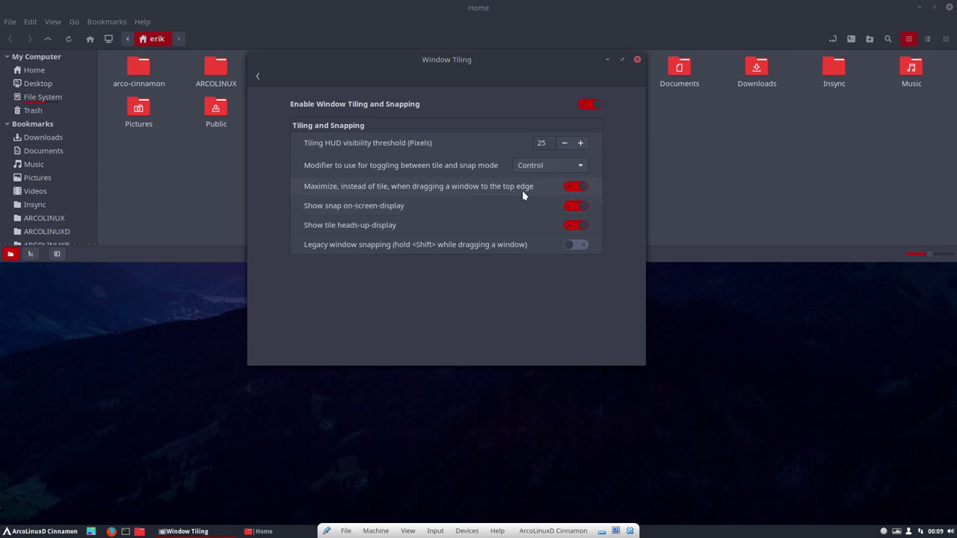
click(257, 76)
drag(512, 15, 496, 5)
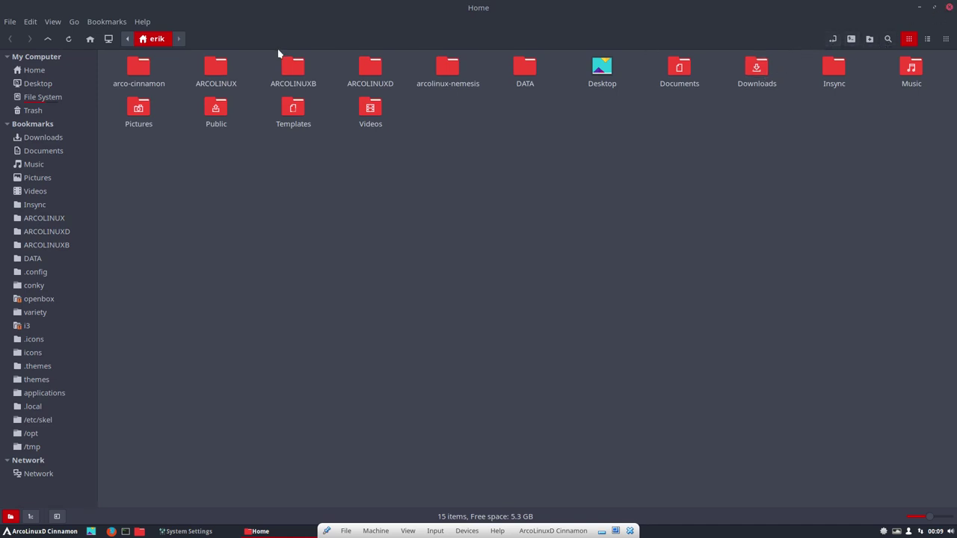
- Review the Toolbar options in Nemo's preferences, then close the preferences
click(32, 24)
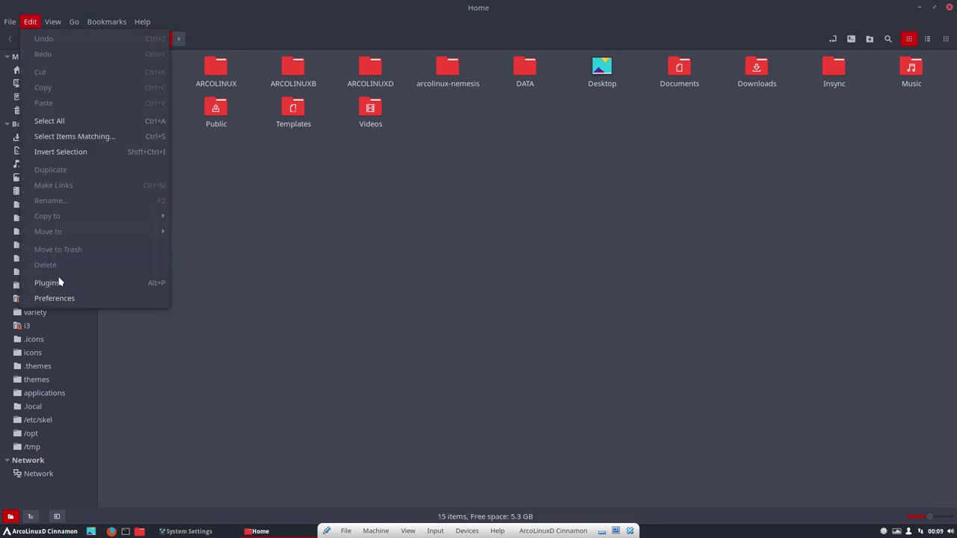
click(74, 299)
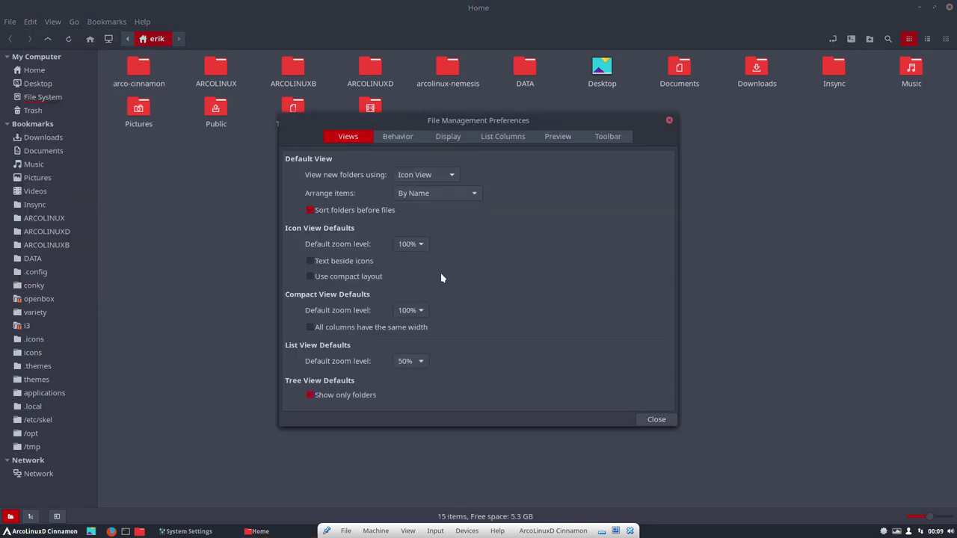
click(606, 138)
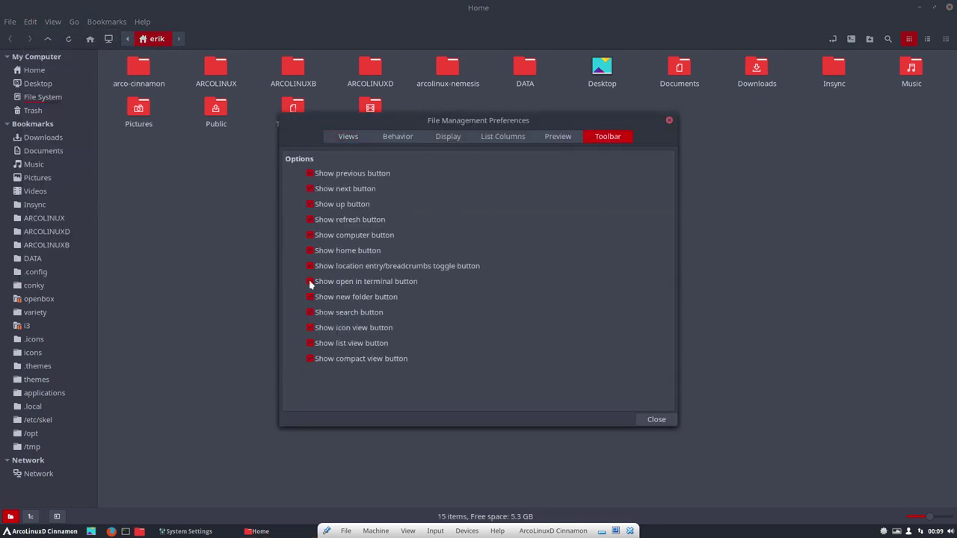
click(657, 419)
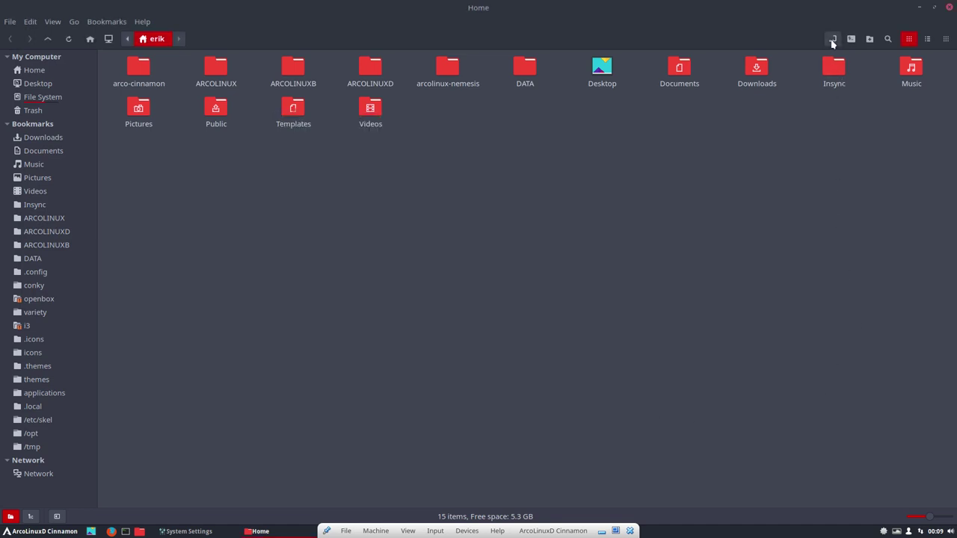
- Show the Nemo search bar, then toggle it off again so Home lists only its folders
click(888, 39)
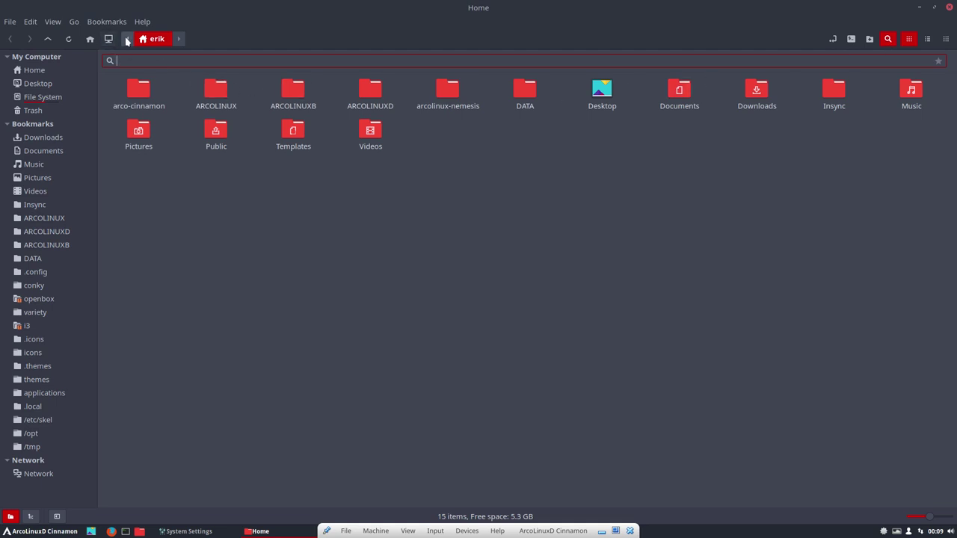
click(480, 221)
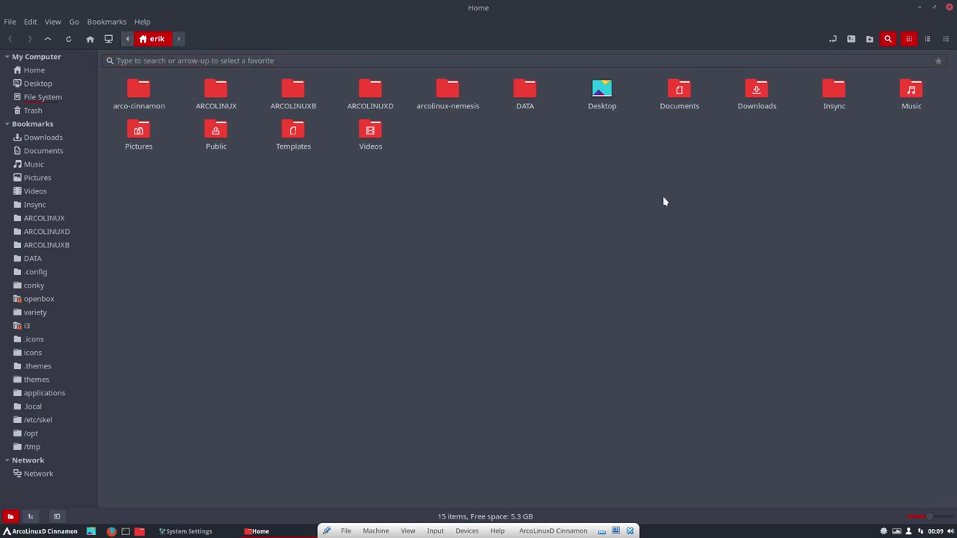
click(887, 42)
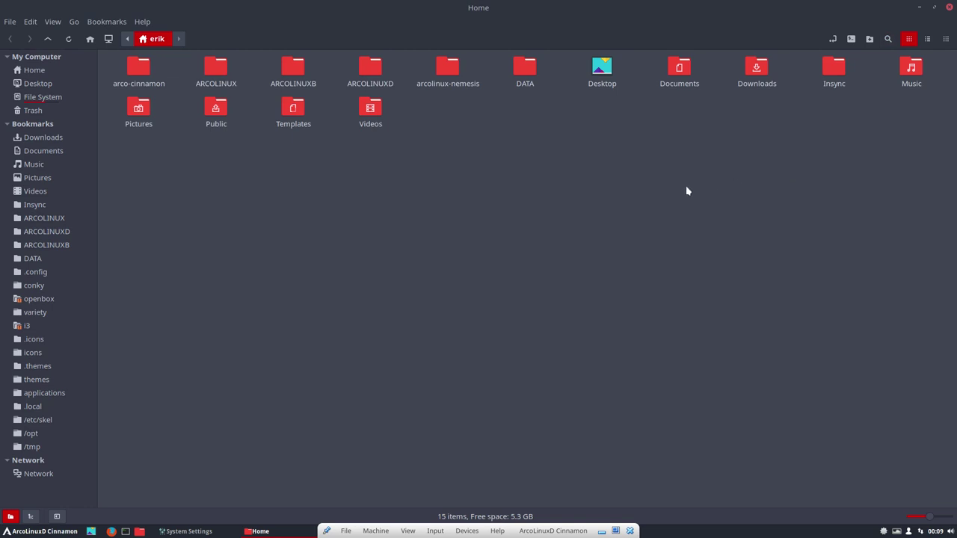
- Close the Home window, confirm the Display page shows 1920x1080, and return to the overview
click(950, 8)
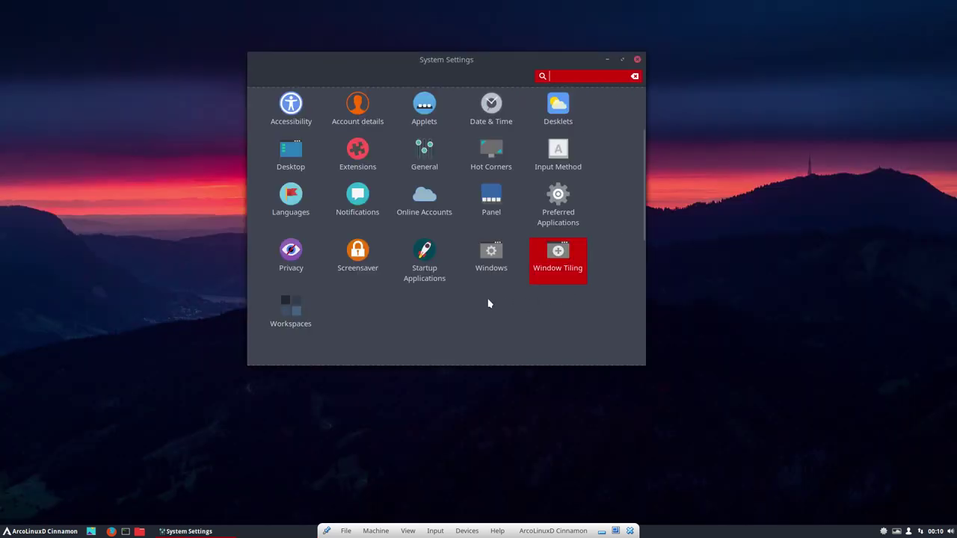
scroll(460, 305, down, 2)
scroll(459, 305, down, 3)
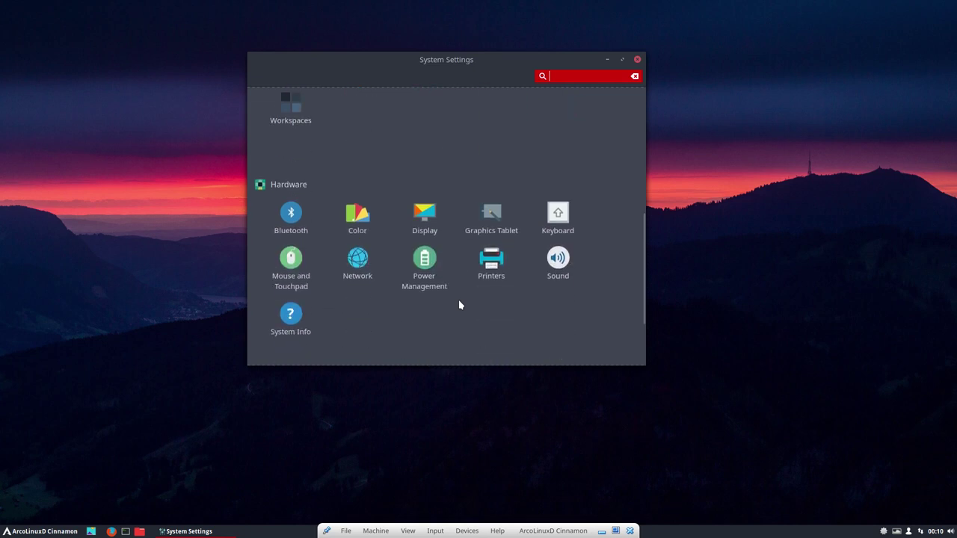
click(431, 222)
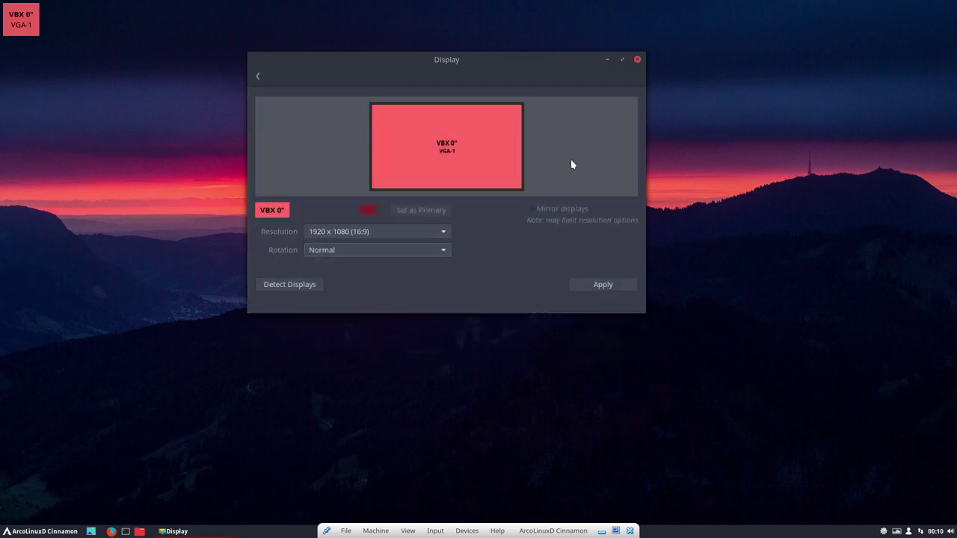
click(259, 77)
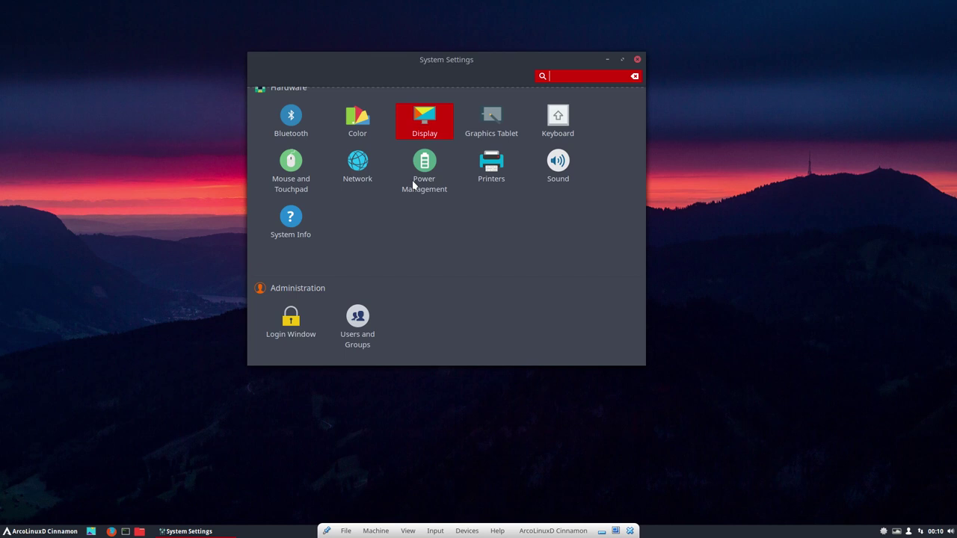
click(557, 124)
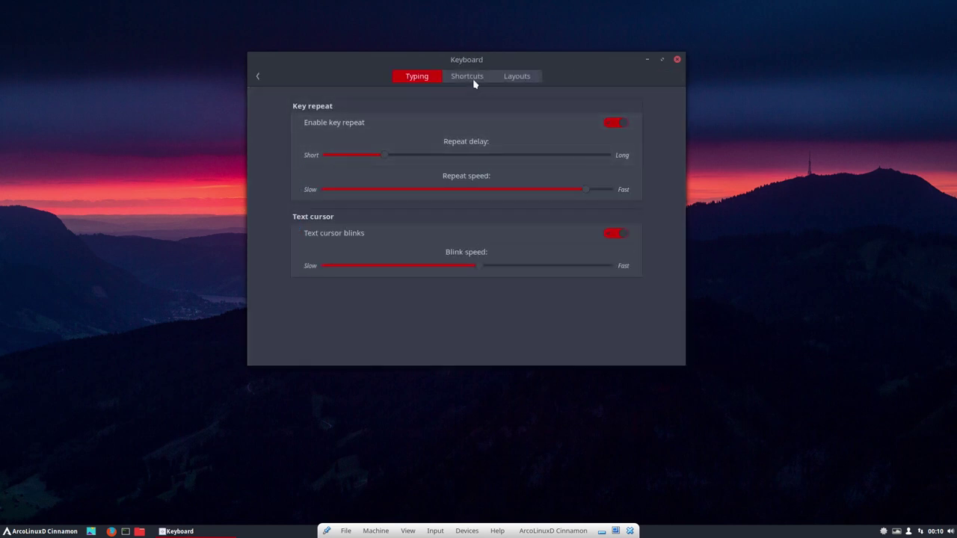
click(473, 79)
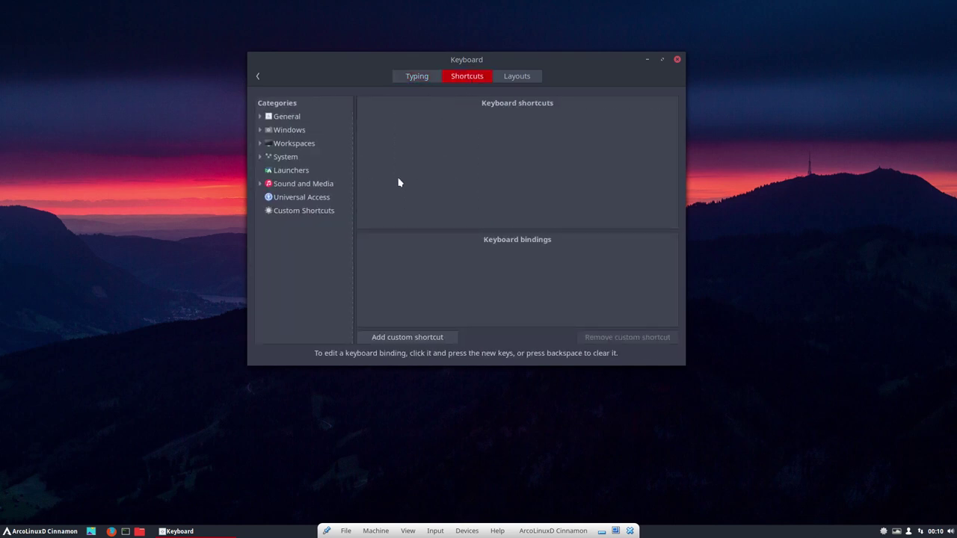
click(315, 214)
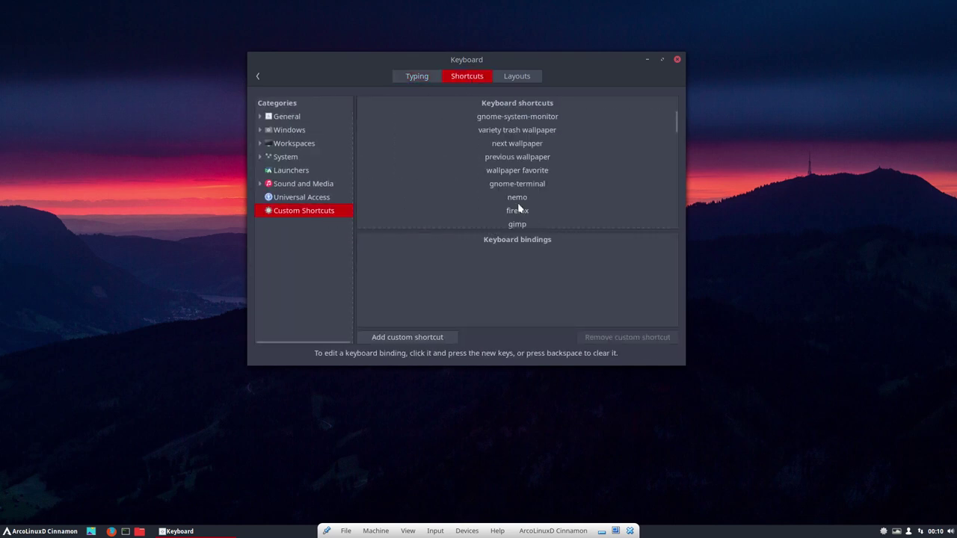
click(546, 210)
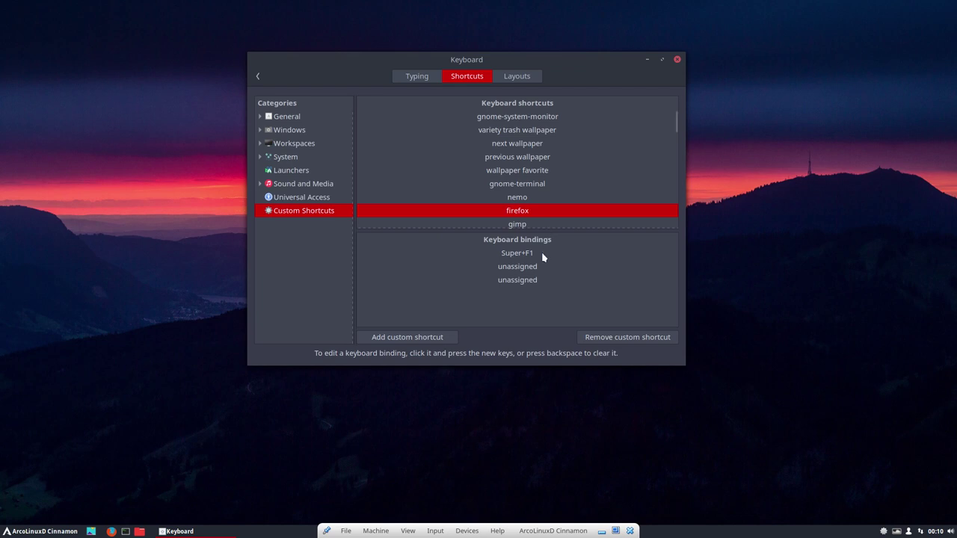
click(521, 173)
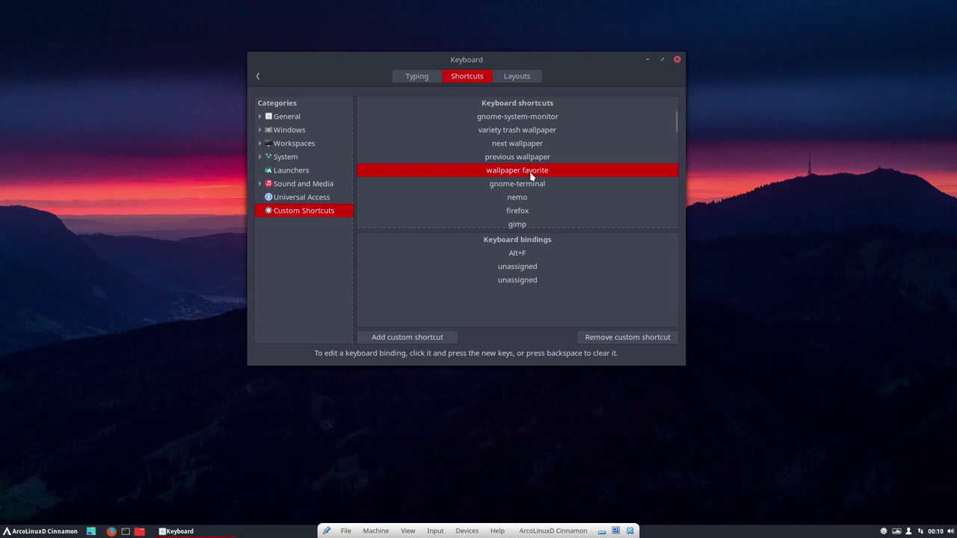
click(258, 77)
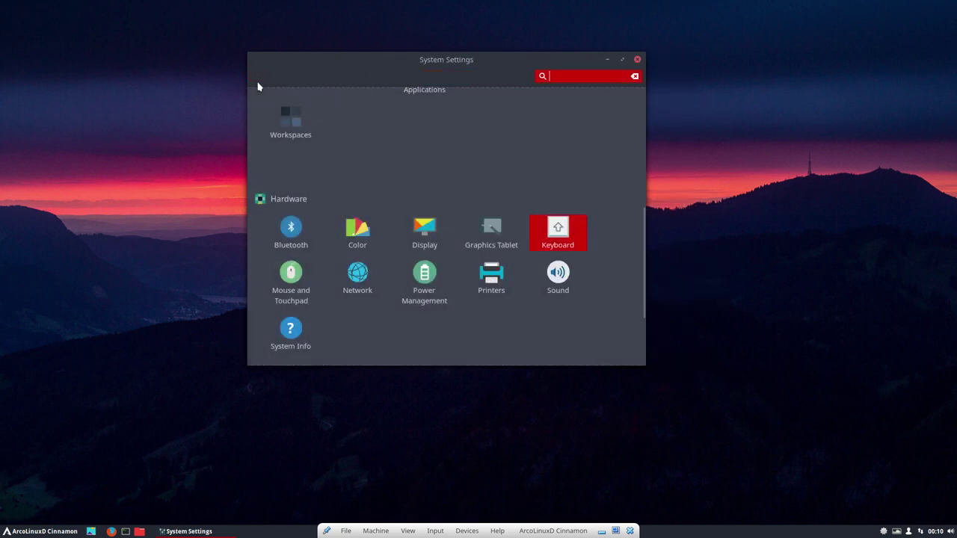
scroll(329, 265, down, 1)
click(296, 246)
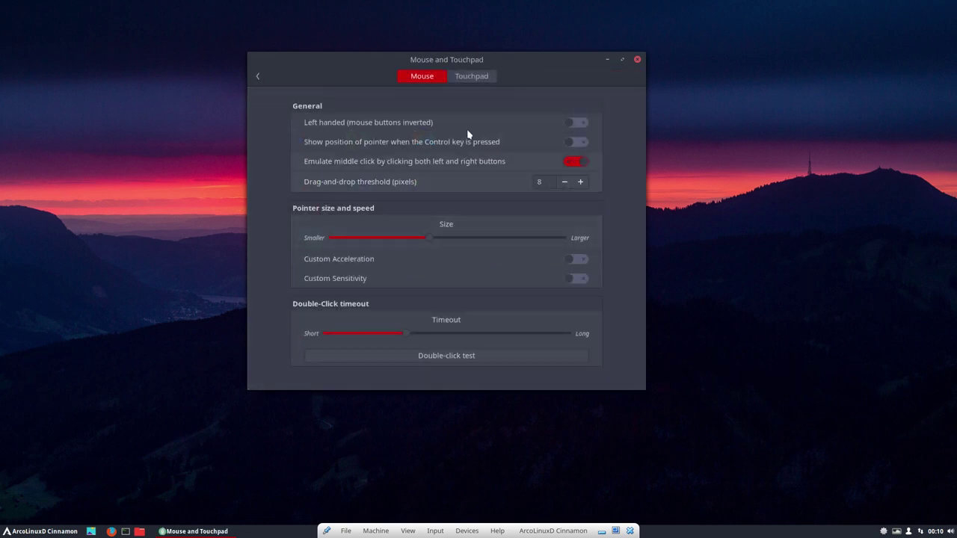
click(477, 81)
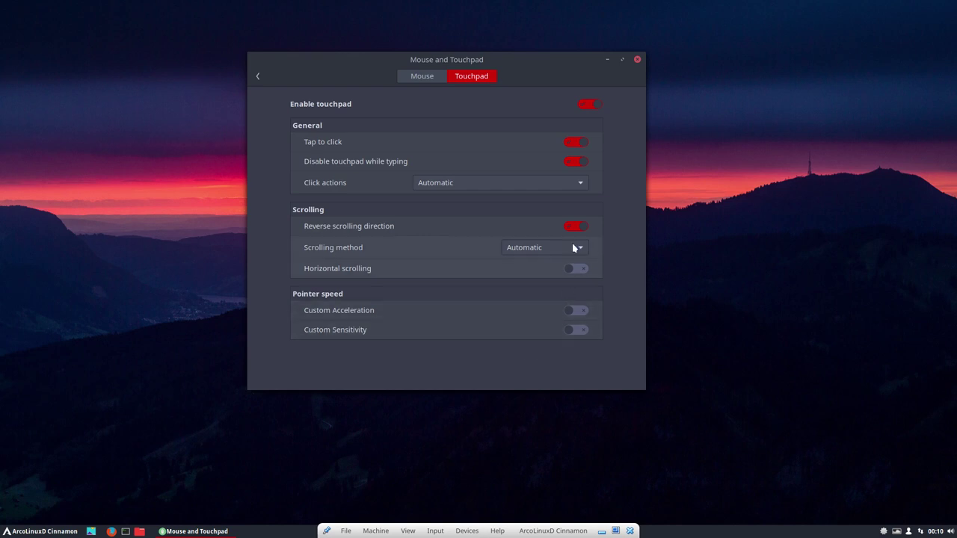
click(258, 77)
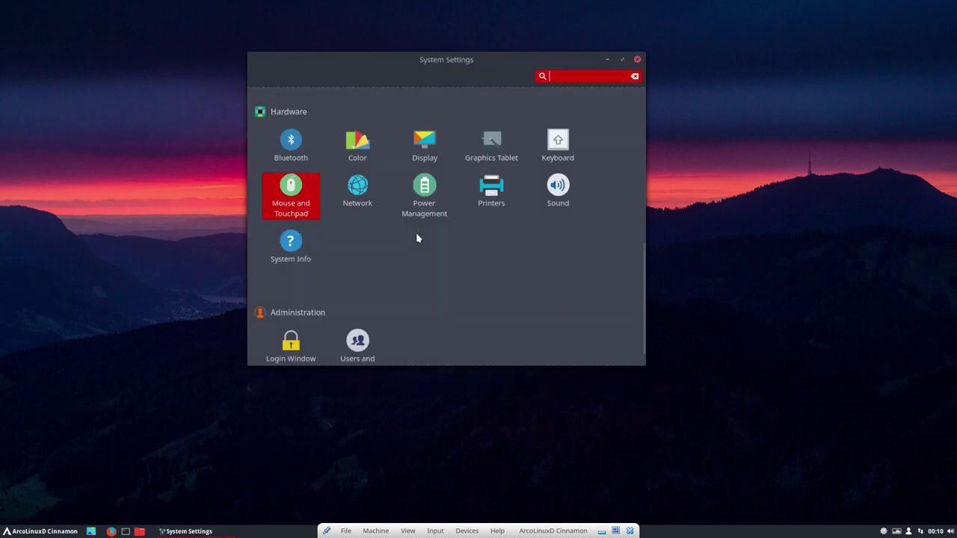
scroll(416, 234, down, 1)
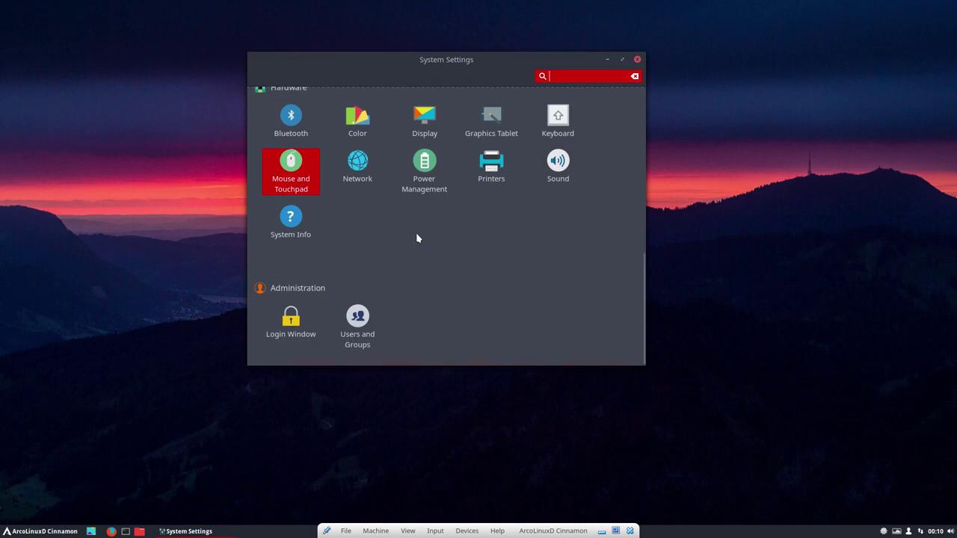
click(299, 226)
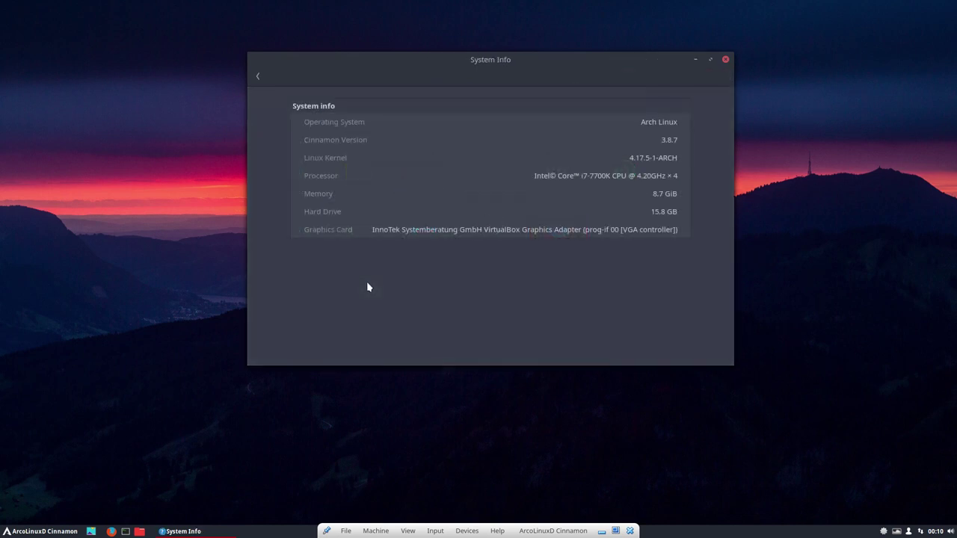
click(261, 77)
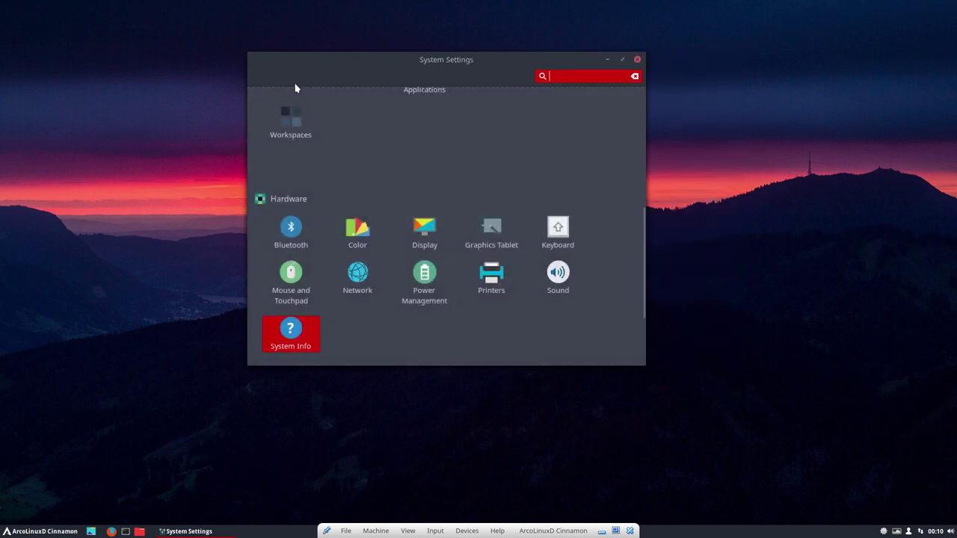
- Close System Settings, then open the Home folder from the menu and close it again
click(638, 60)
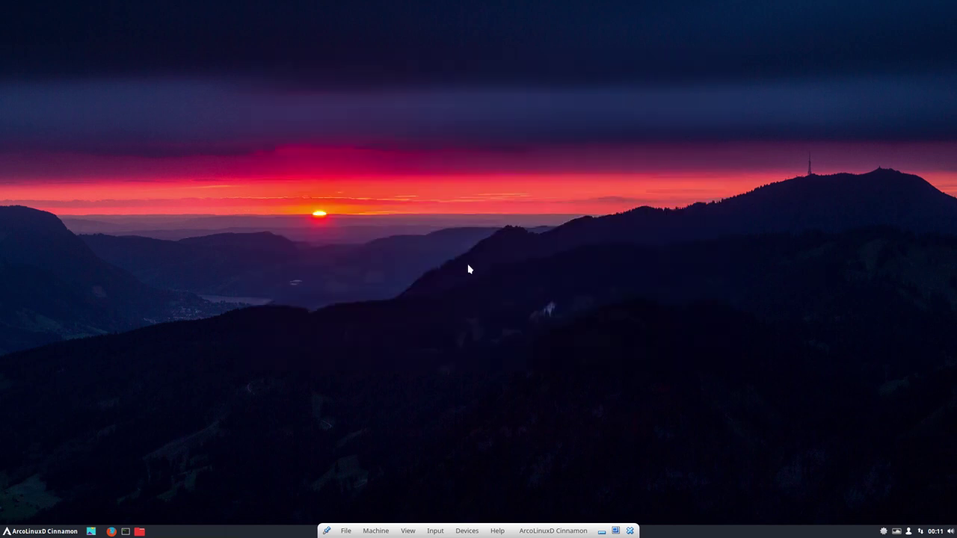
click(41, 530)
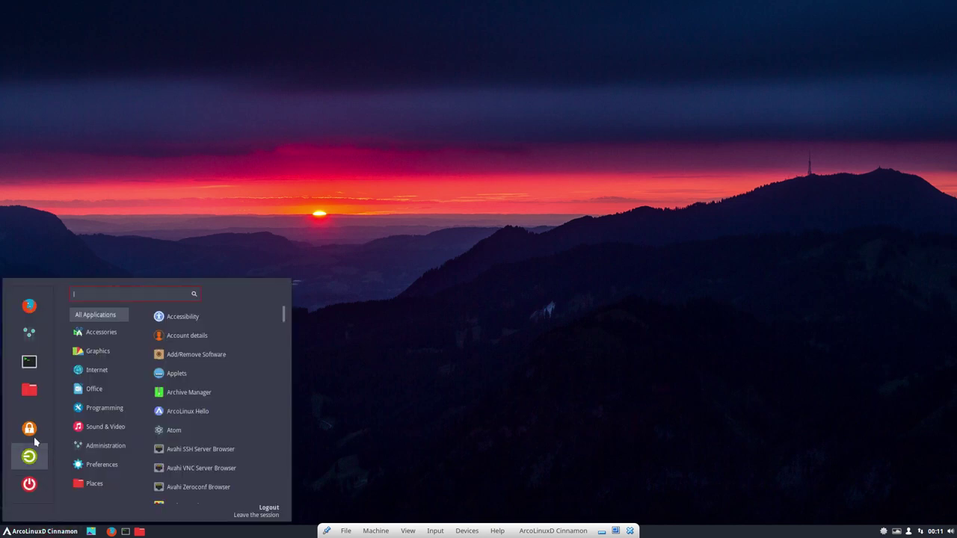
click(29, 390)
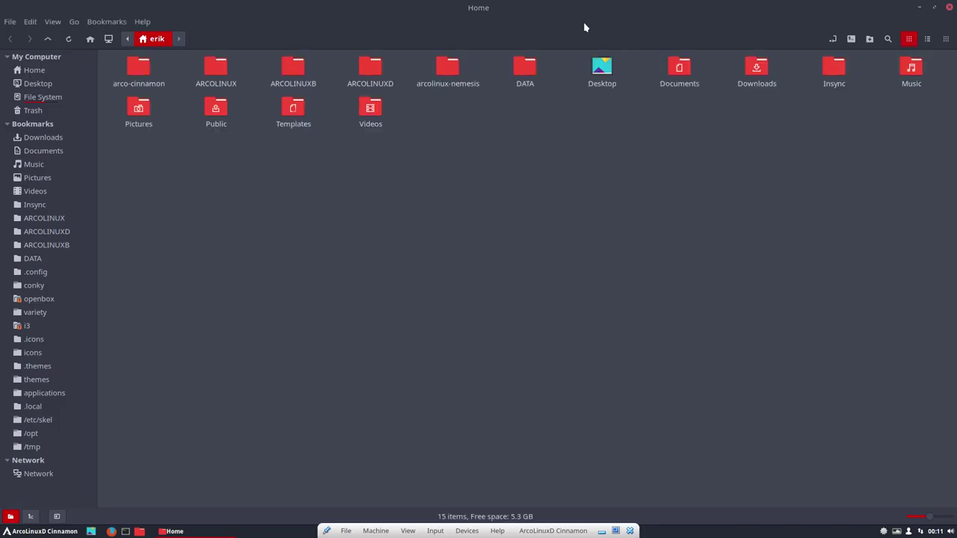
drag(573, 9, 664, 83)
click(855, 85)
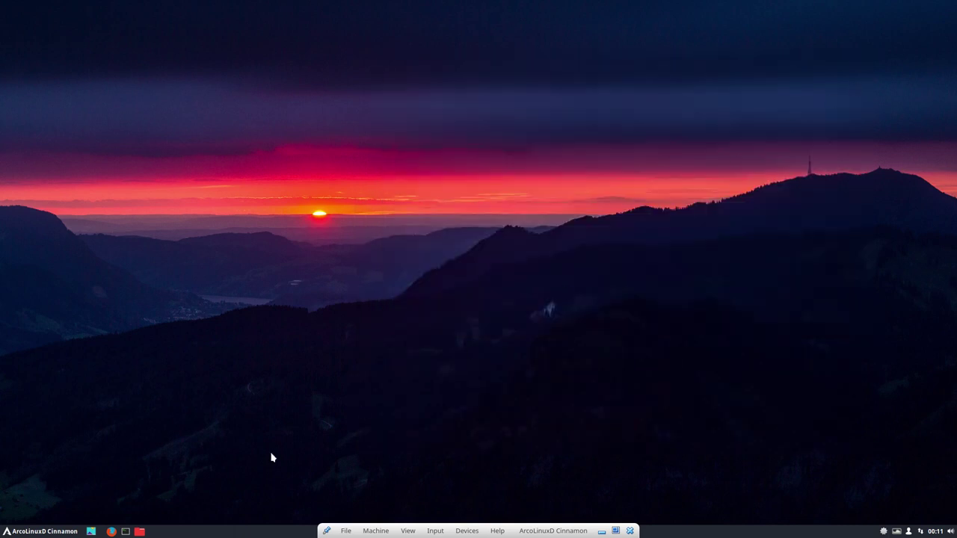
- Search 'conky' in the application menu and launch Conkyzen
click(63, 532)
text(cionk)
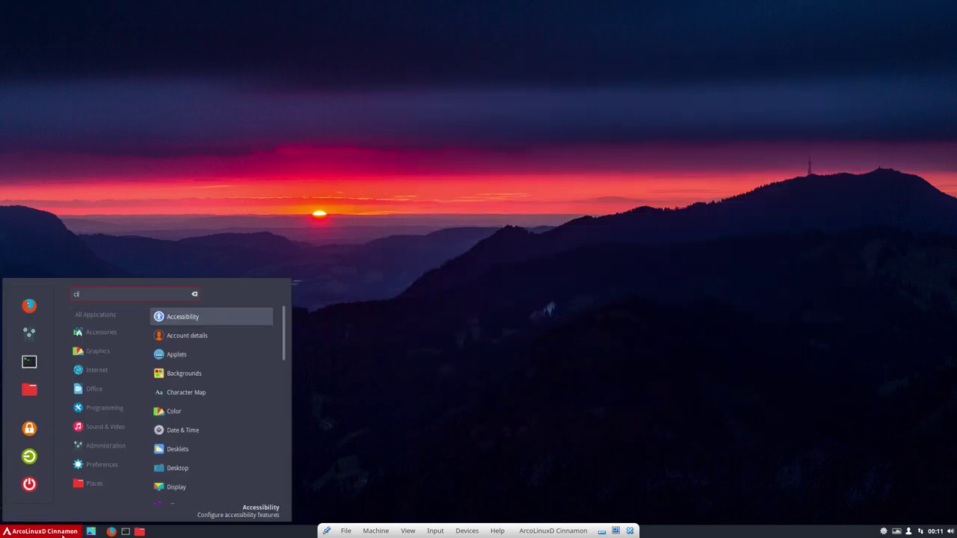
key(BackSpace)
key(BackSpace)
key(BackSpace)
key(BackSpace)
key(BackSpace)
text(conky)
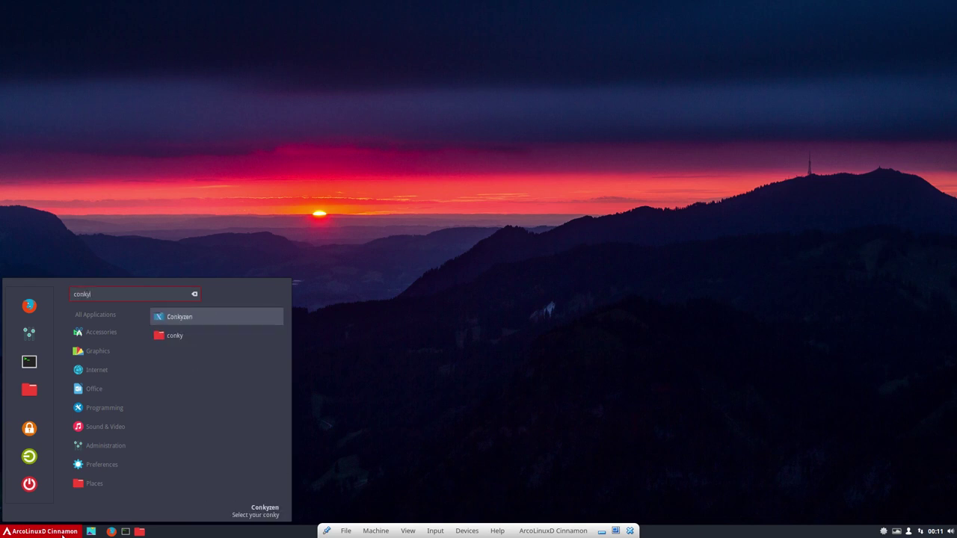
click(206, 320)
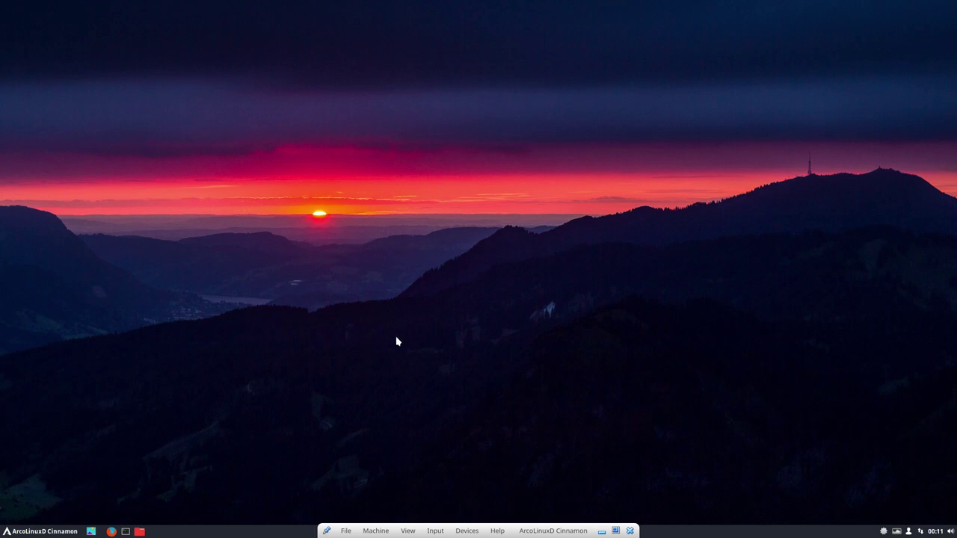